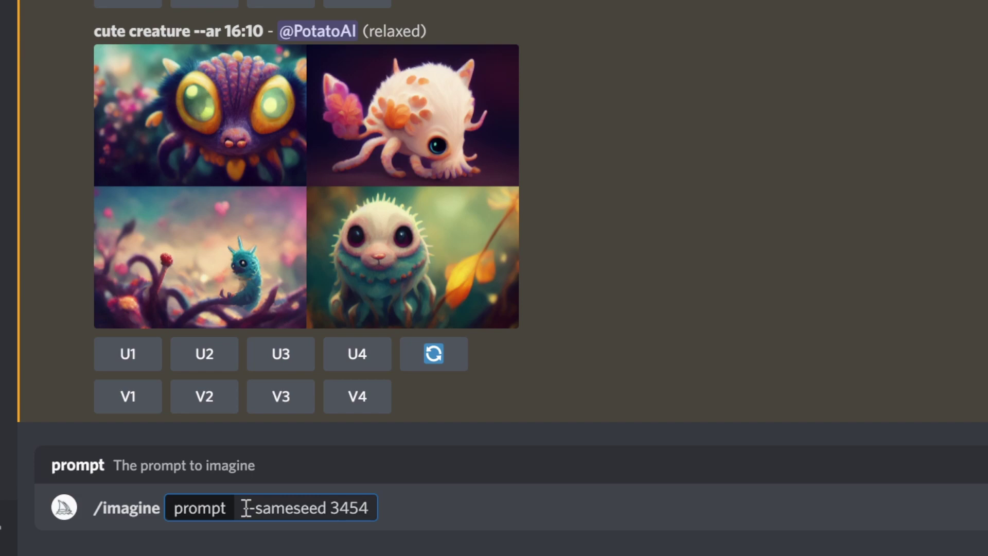
# Replace the seed value 3454 after --sameseed with the placeholder <number>
pyautogui.moveTo(243, 508); pyautogui.dragTo(327, 504)
pyautogui.doubleClick(341, 504)
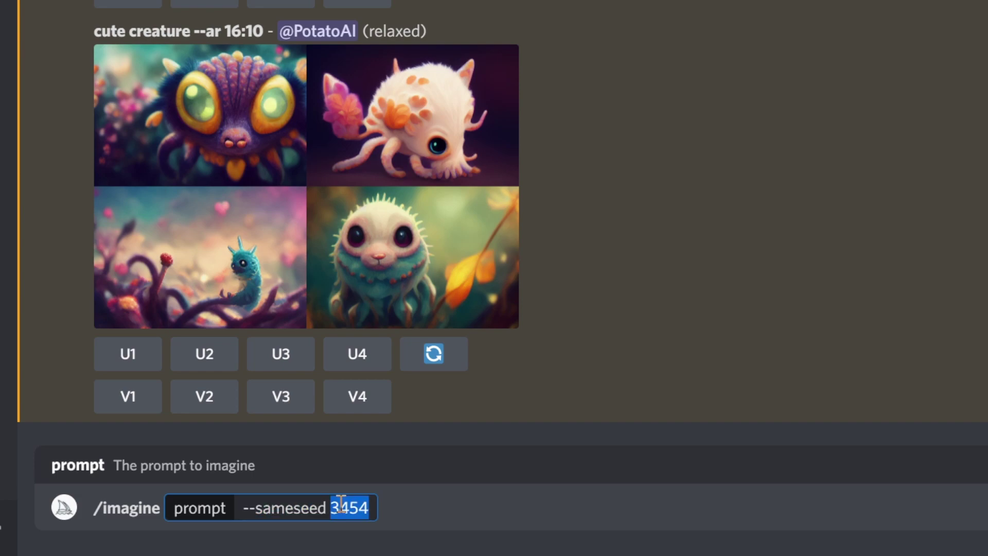
pyautogui.write('<number')
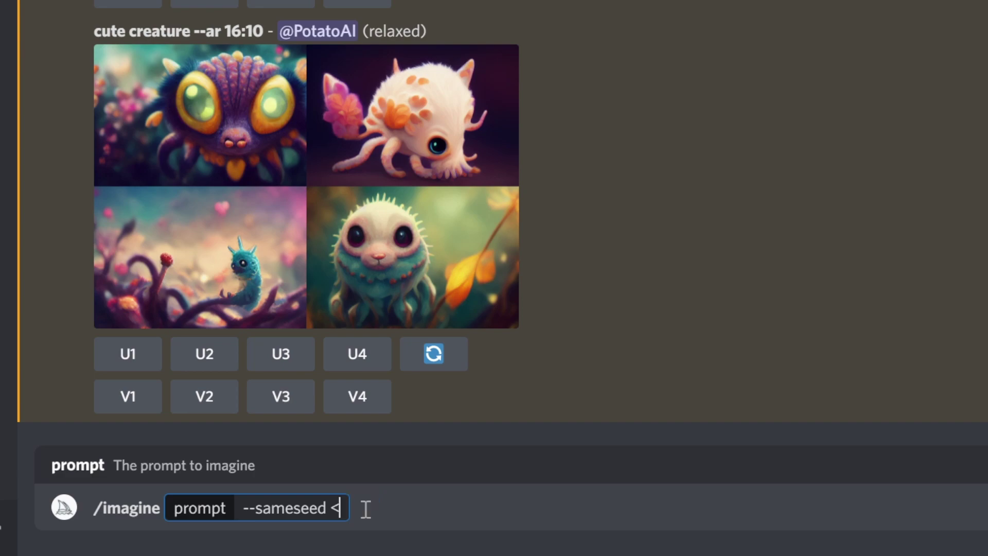
pyautogui.write('>')
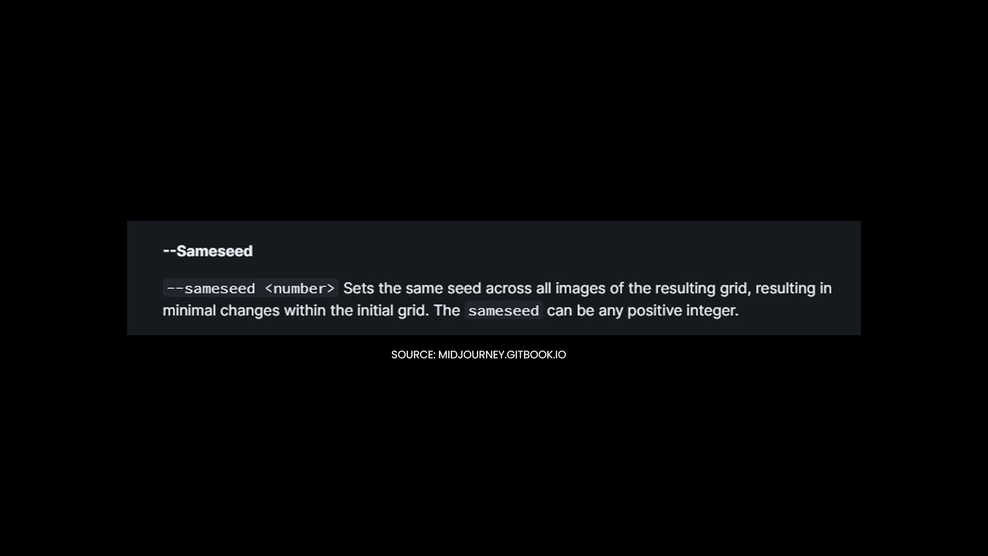
pyautogui.moveTo(332, 508); pyautogui.dragTo(400, 505)
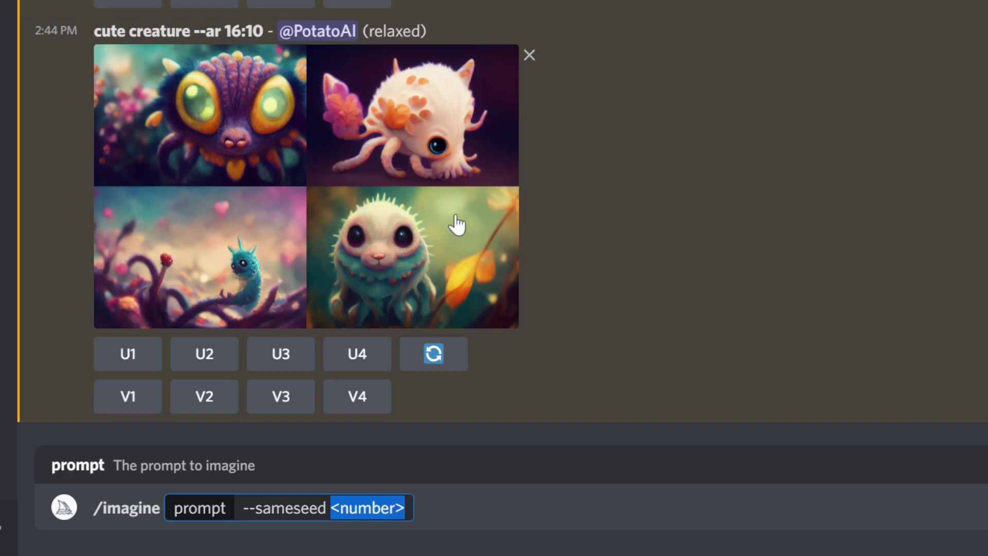
# Start a Make Variations job on the upscaled screaming potato image, then place the caret before --sameseed
pyautogui.scroll(15, 285, 134)
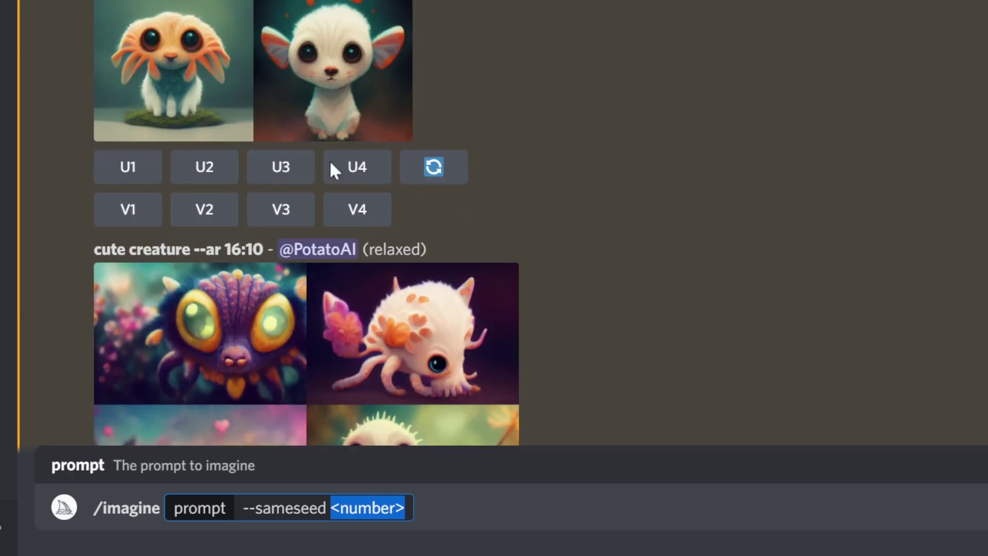
pyautogui.scroll(15, 295, 154)
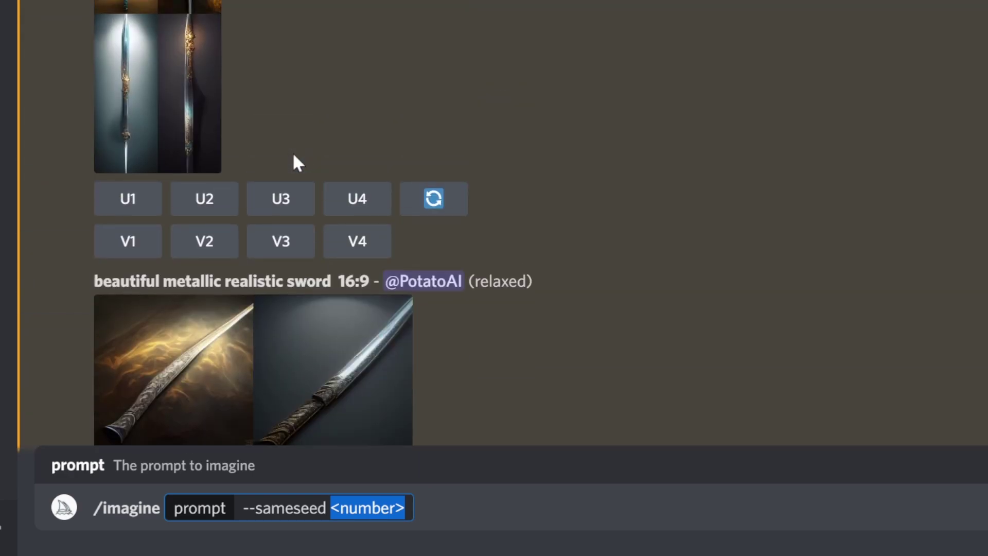
pyautogui.scroll(-5, 260, 234)
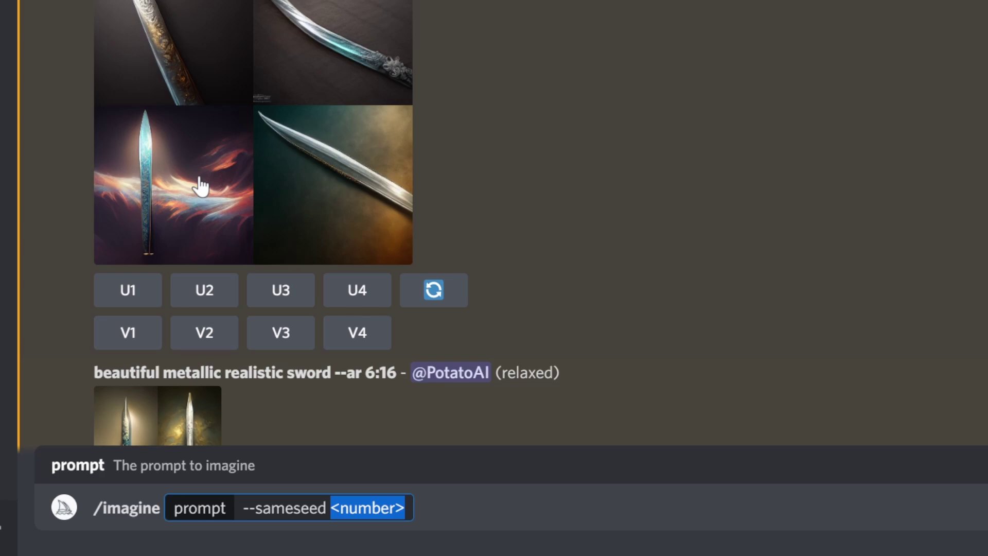
pyautogui.scroll(3, 470, 162)
pyautogui.scroll(15, 471, 165)
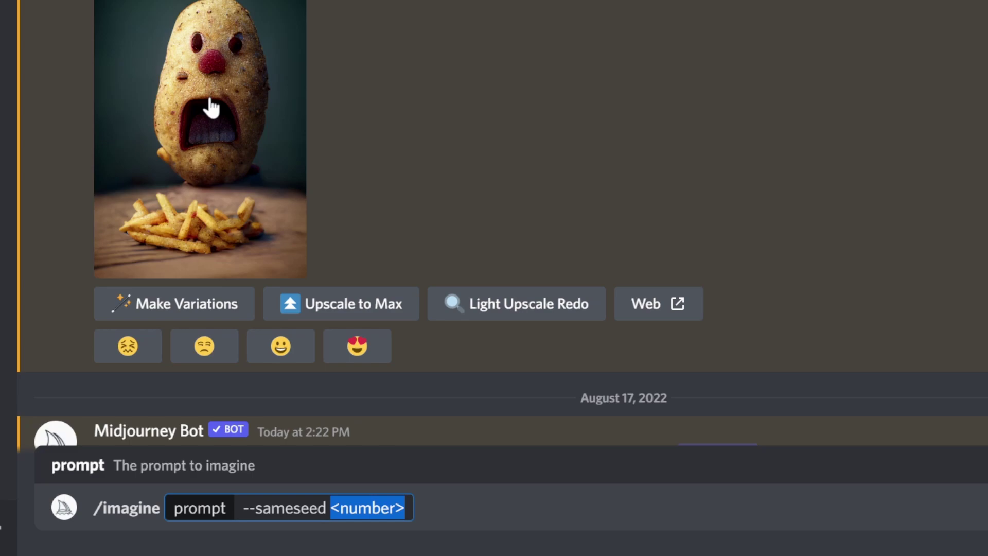
pyautogui.click(159, 308)
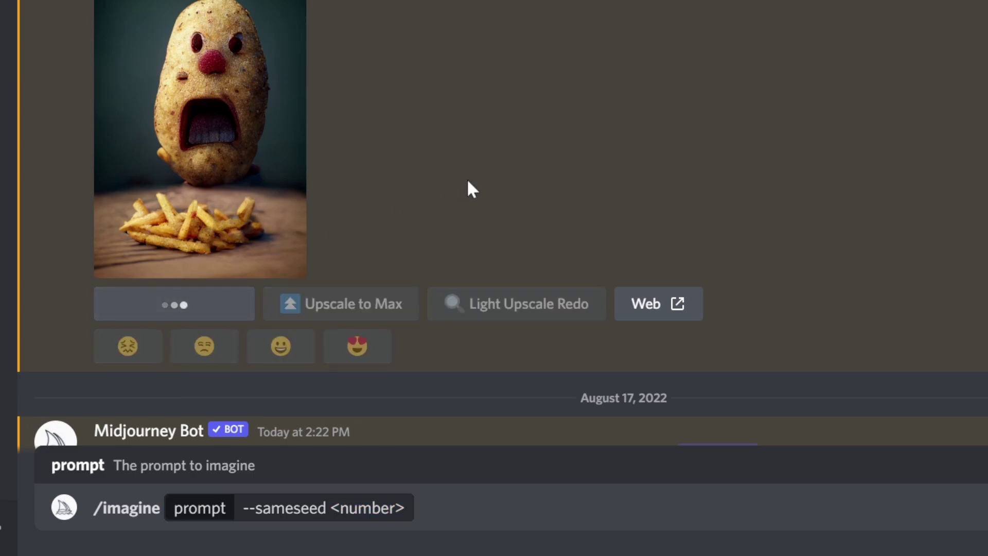
pyautogui.scroll(-15, 430, 147)
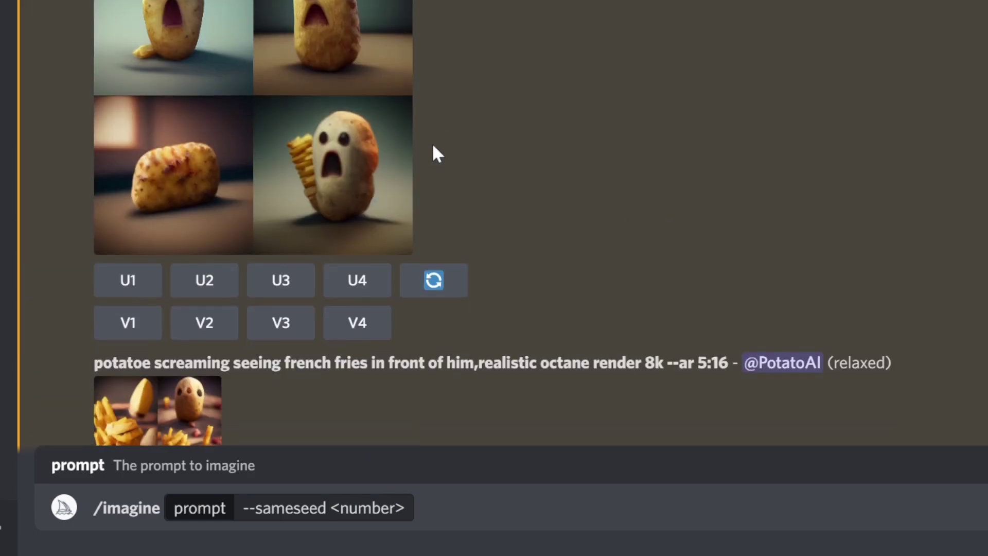
pyautogui.scroll(-12, 401, 165)
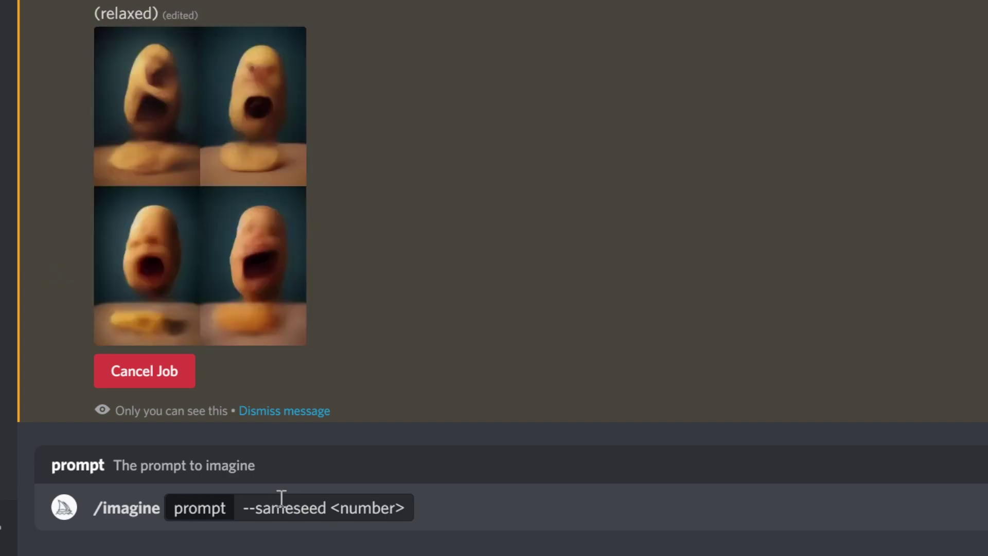
pyautogui.click(243, 508)
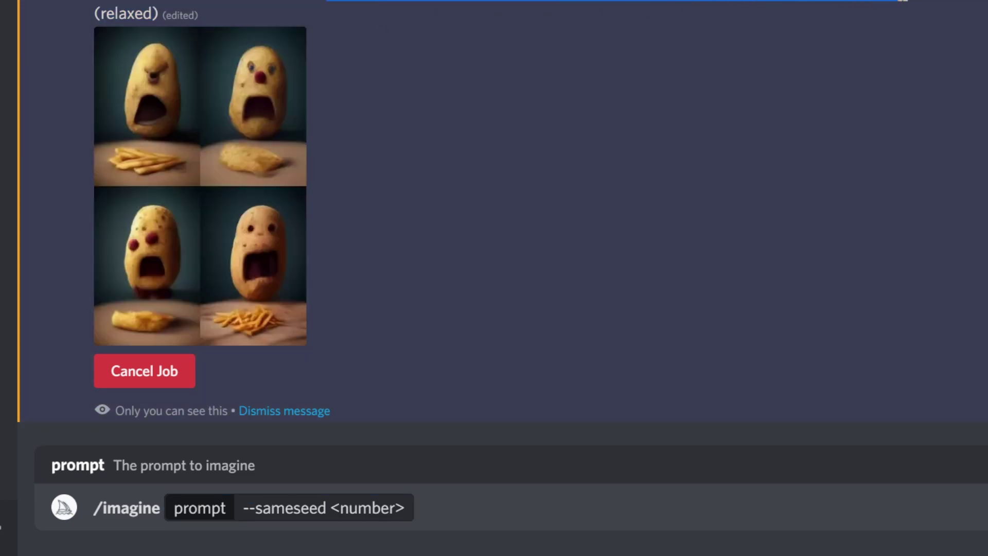
# Paste the potato prompt, set --sameseed 3456, add --ar 10:16, and submit it
pyautogui.click(249, 504)
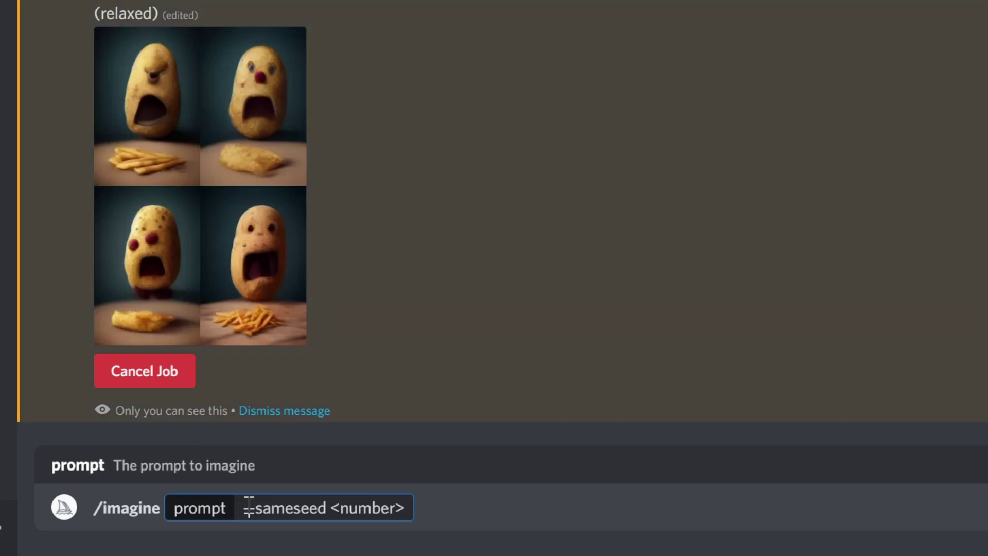
pyautogui.write('potatoe screaming seeing french fries in front of him,realistic octane render 8k')
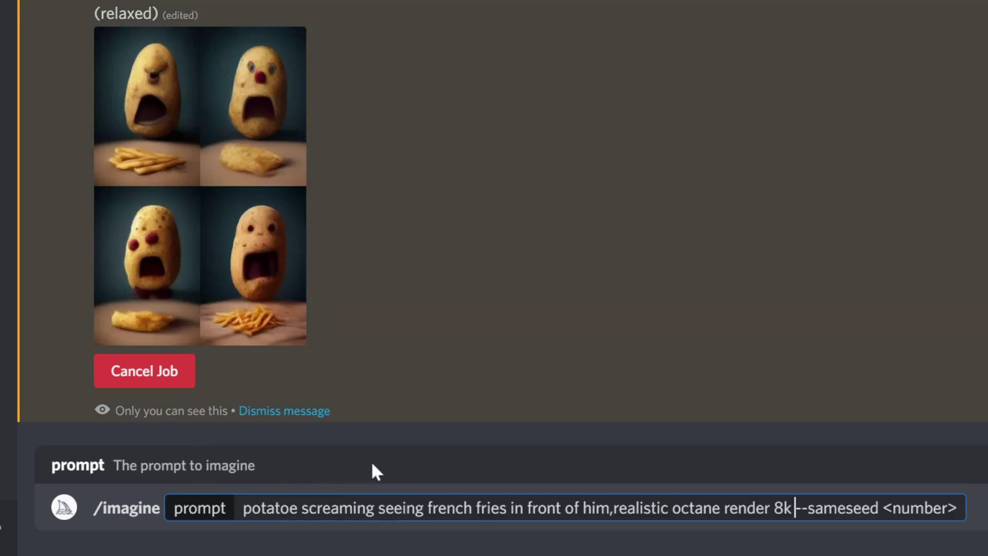
pyautogui.moveTo(881, 508); pyautogui.dragTo(960, 503)
pyautogui.press('BackSpace')
pyautogui.write('3456')
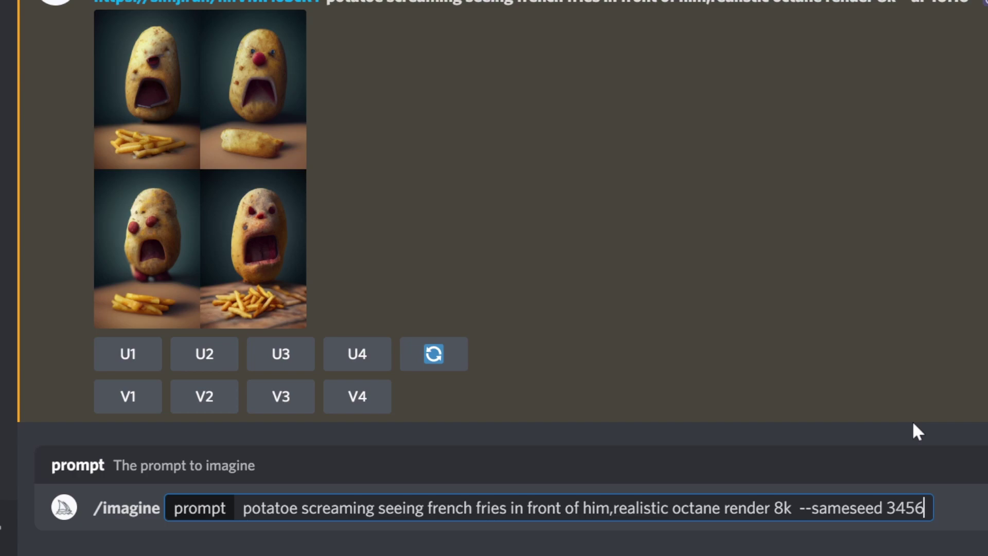
pyautogui.click(796, 508)
pyautogui.write('--')
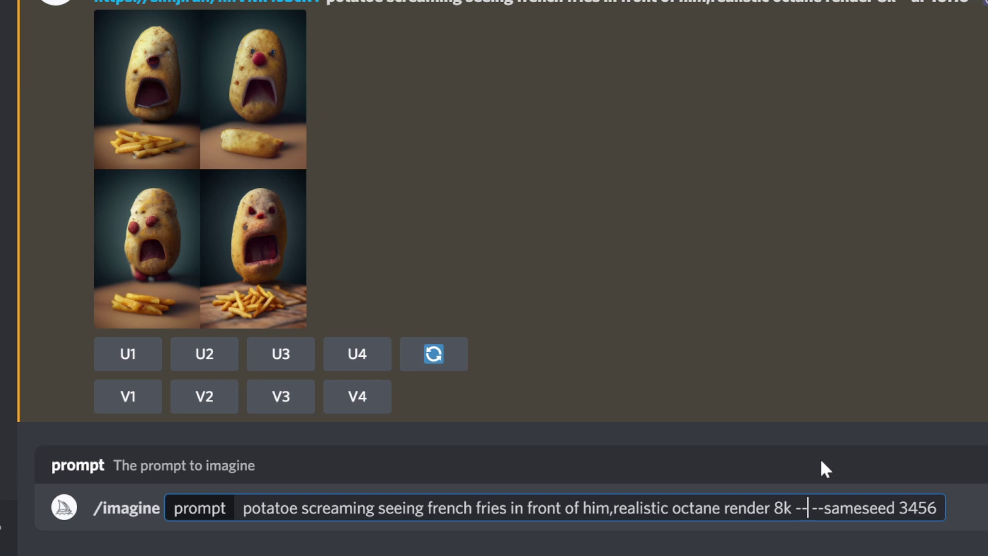
pyautogui.write('ar 10:1')
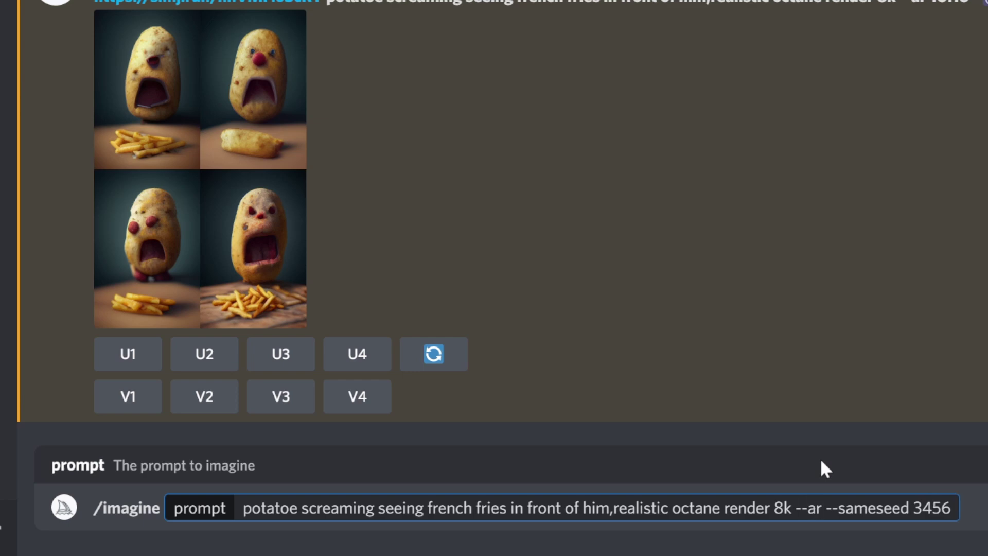
pyautogui.write('6')
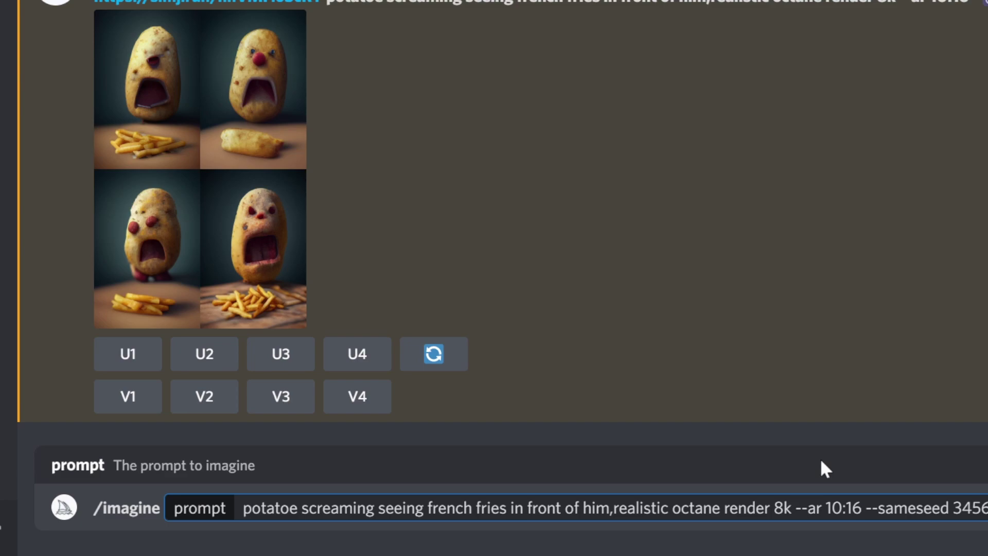
pyautogui.press('Return')
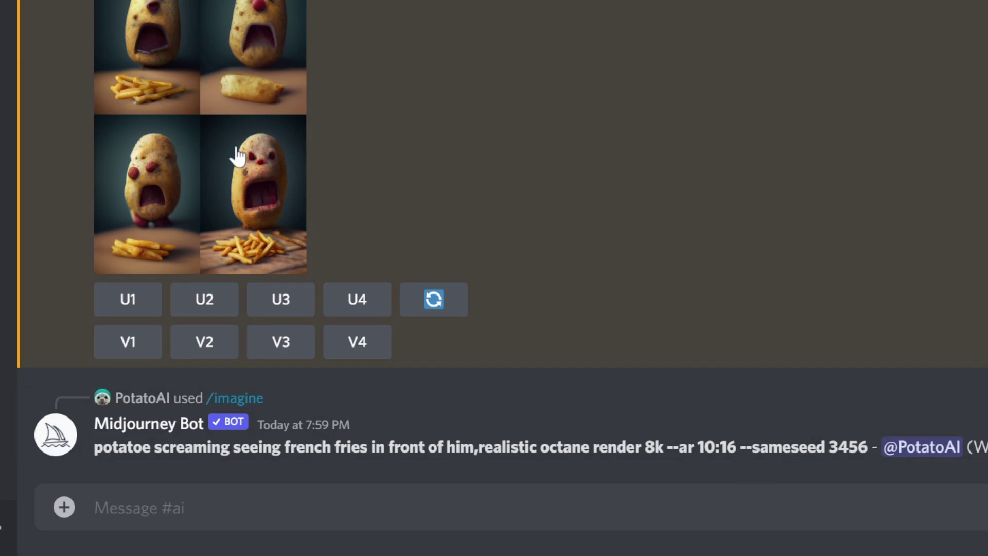
# Enlarge the potato grid, then browse the chat while the 3456 job renders
pyautogui.click(143, 43)
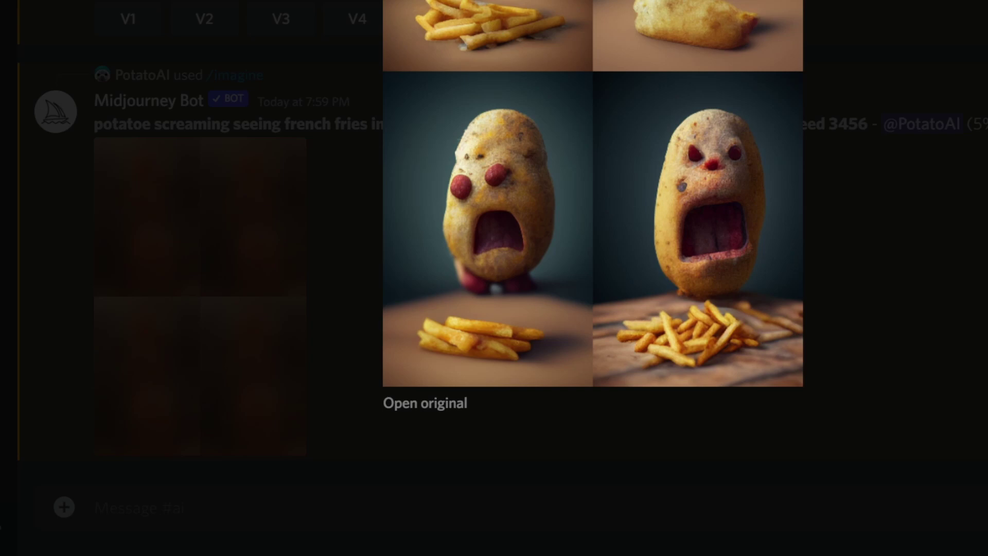
pyautogui.press('Escape')
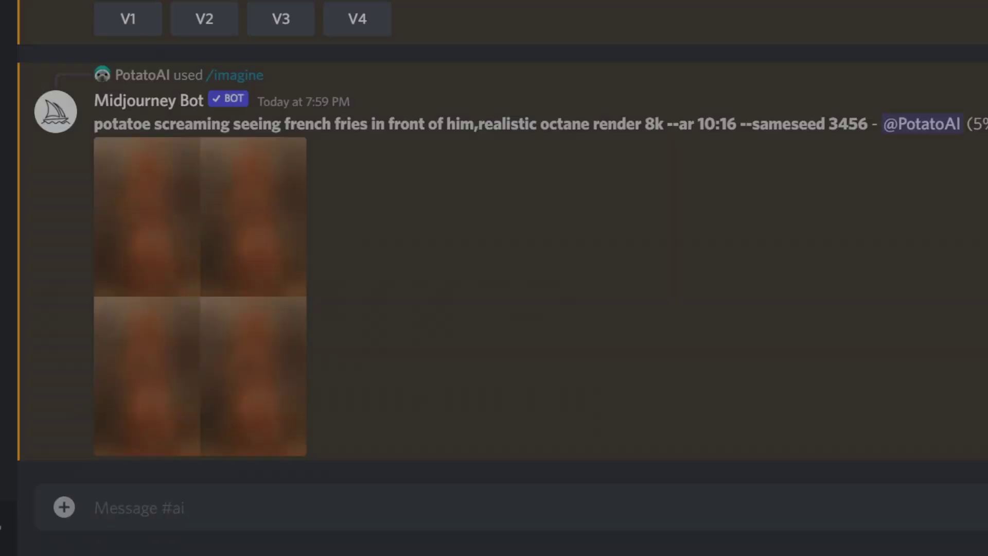
pyautogui.scroll(6, 547, 35)
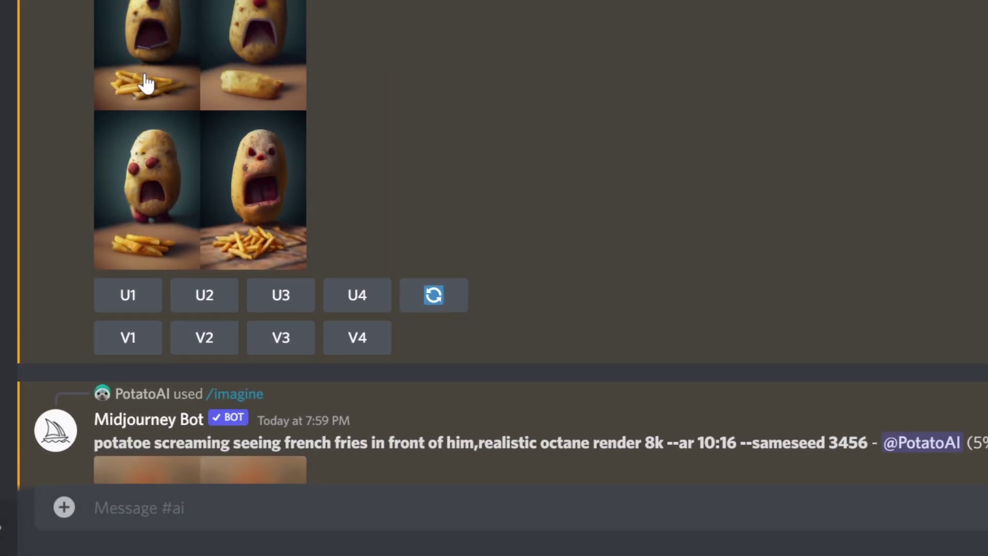
pyautogui.scroll(4, 141, 75)
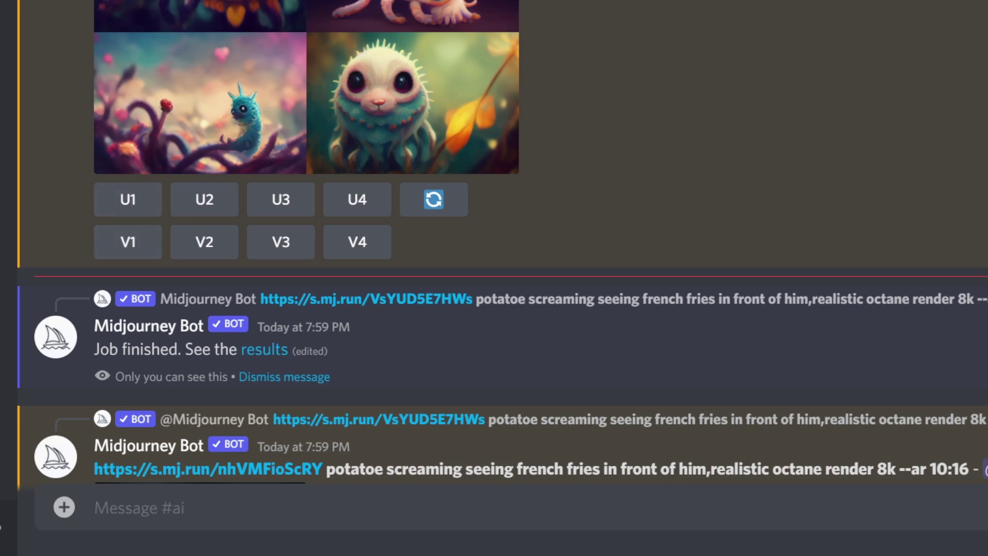
pyautogui.scroll(-12, 257, 26)
pyautogui.scroll(10, 247, 51)
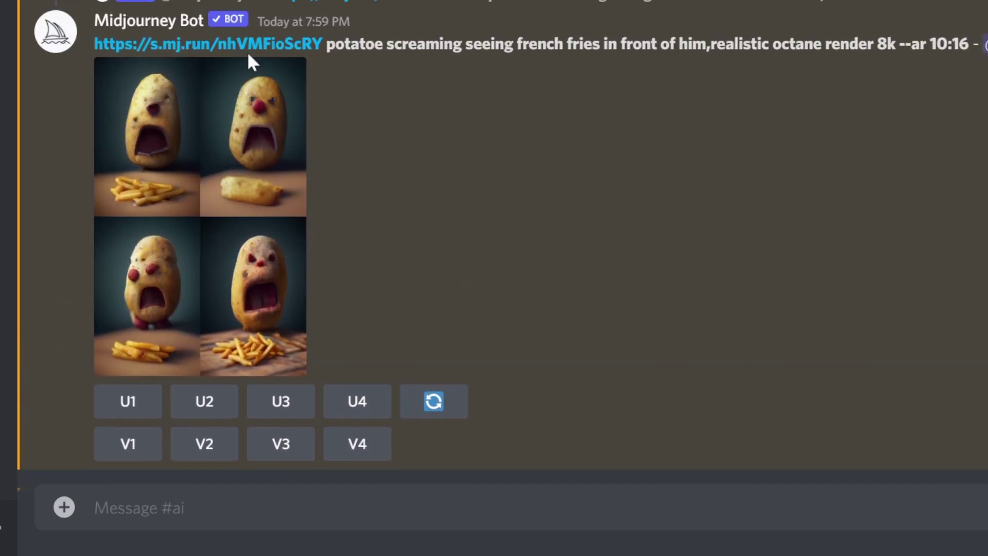
pyautogui.scroll(8, 243, 51)
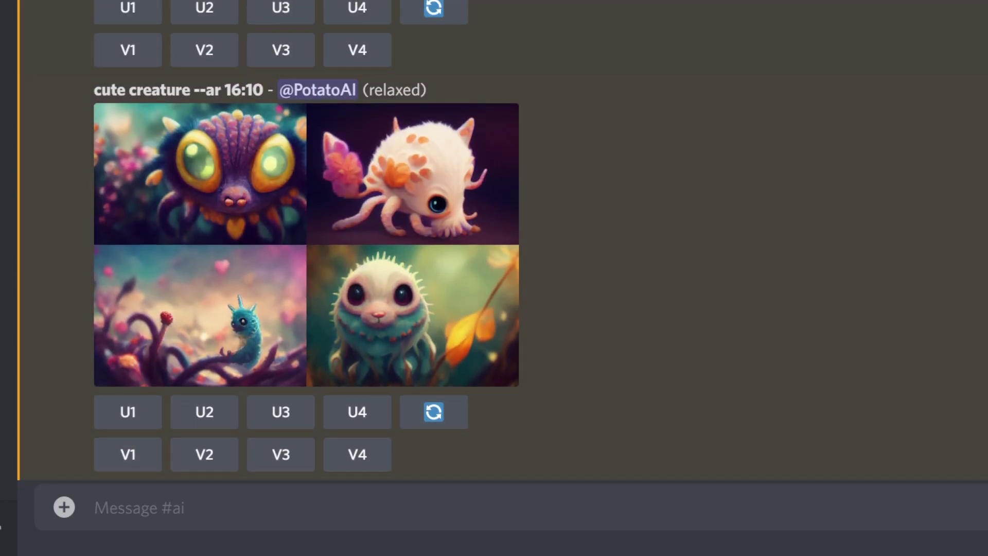
pyautogui.scroll(-2, 433, 130)
pyautogui.scroll(-15, 170, 178)
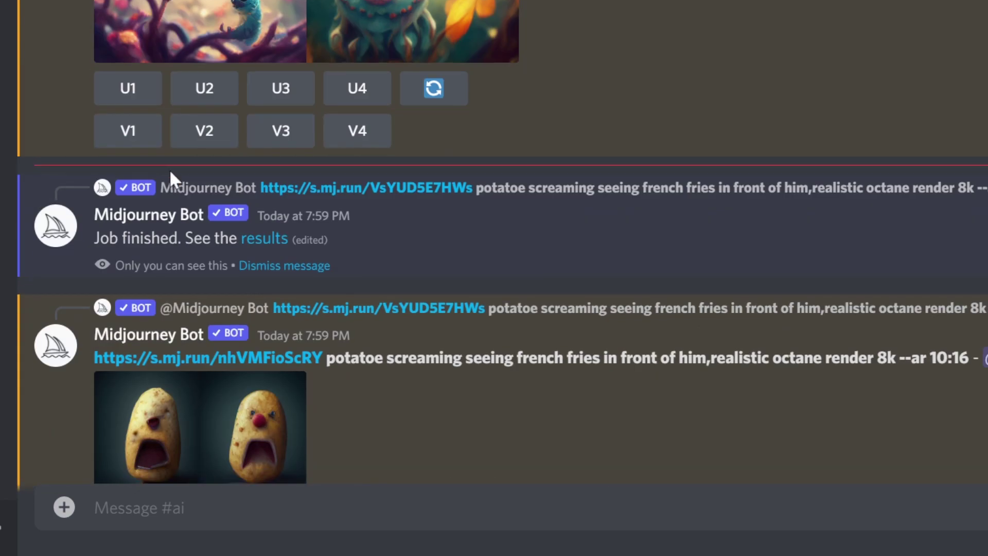
pyautogui.scroll(-3, 170, 175)
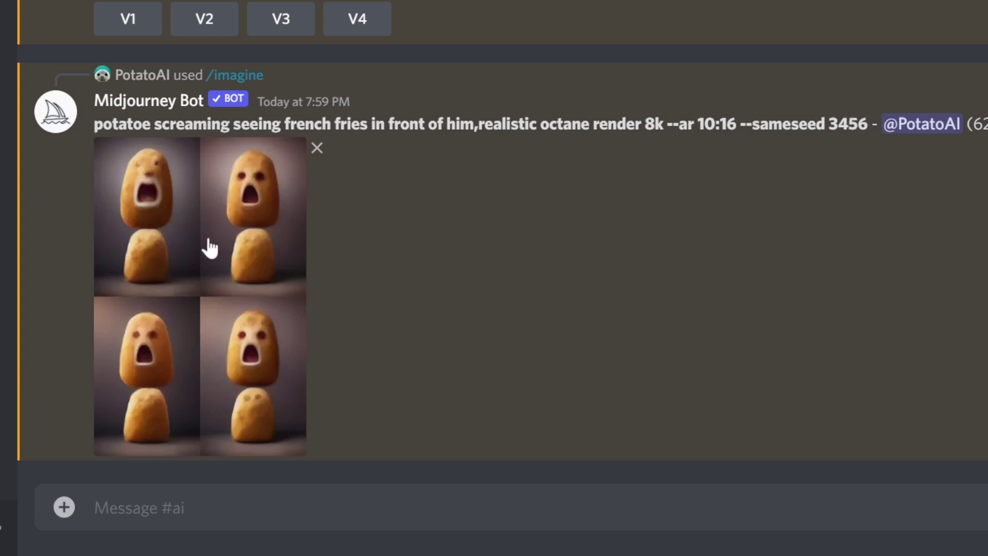
# Enlarge the finished --ar 10:16 --sameseed 3456 grid for a closer look, then close it
pyautogui.click(170, 255)
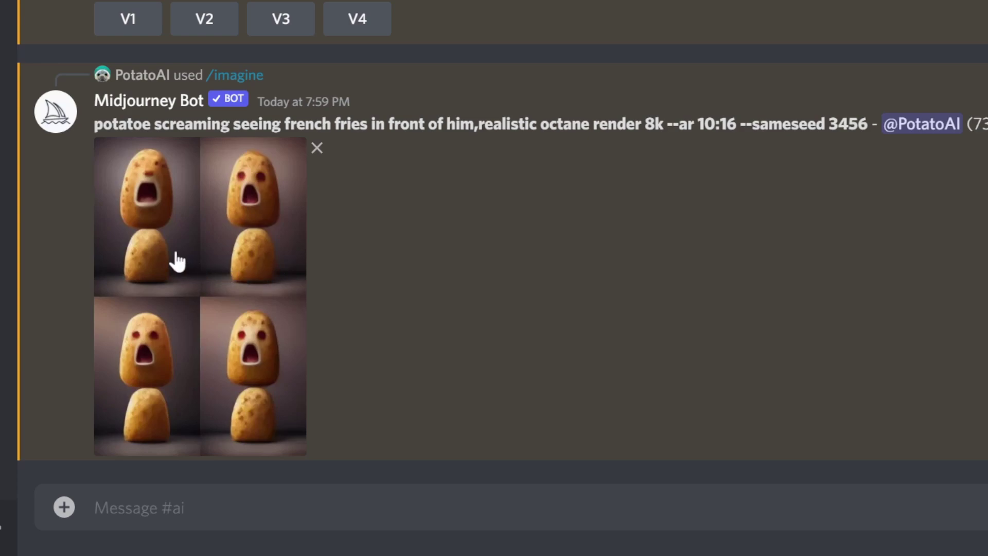
pyautogui.click(174, 252)
pyautogui.click(875, 242)
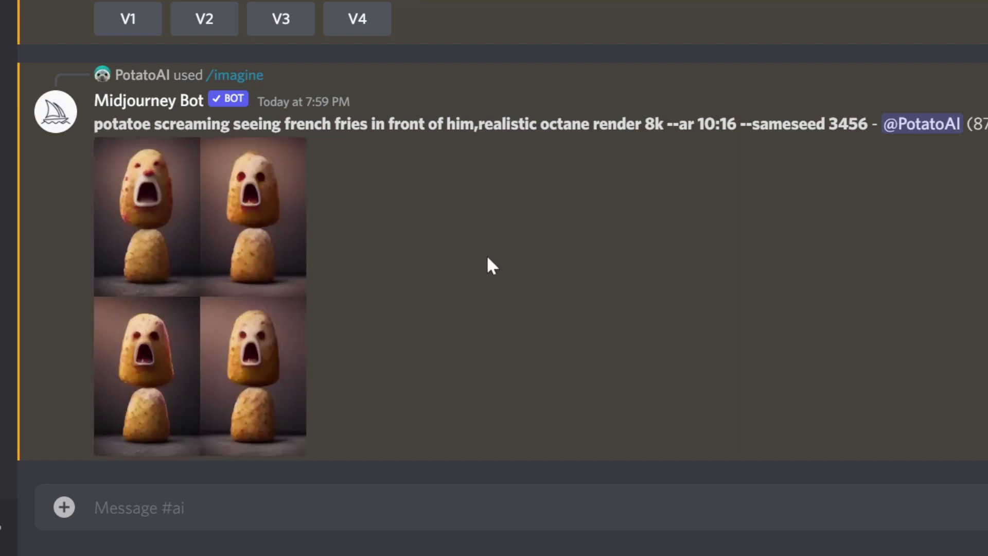
pyautogui.scroll(5, 486, 255)
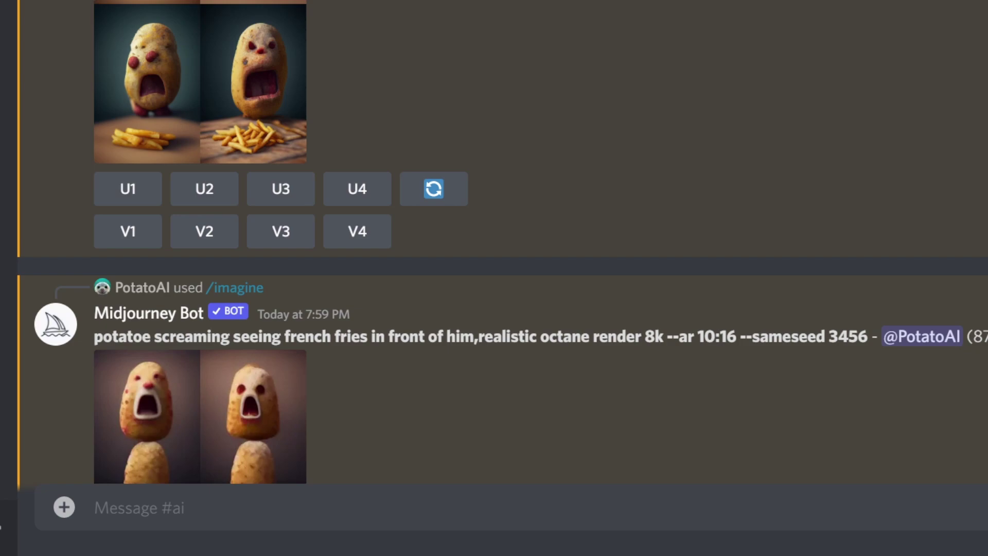
pyautogui.scroll(-4, 399, 65)
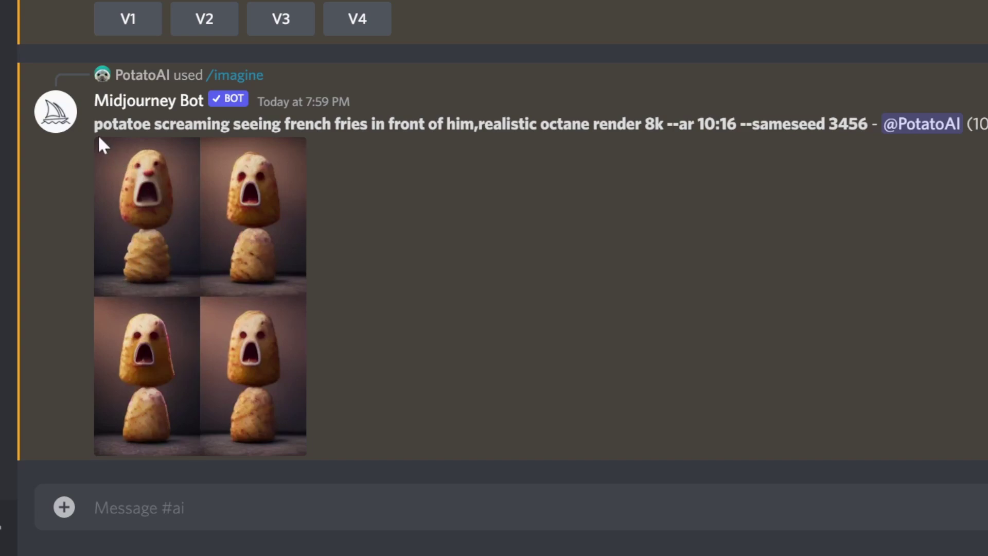
# Copy the bot's prompt and resubmit it via /imagine with --sameseed 3455
pyautogui.moveTo(95, 123); pyautogui.dragTo(870, 125)
pyautogui.hotkey('ctrl', 'c')
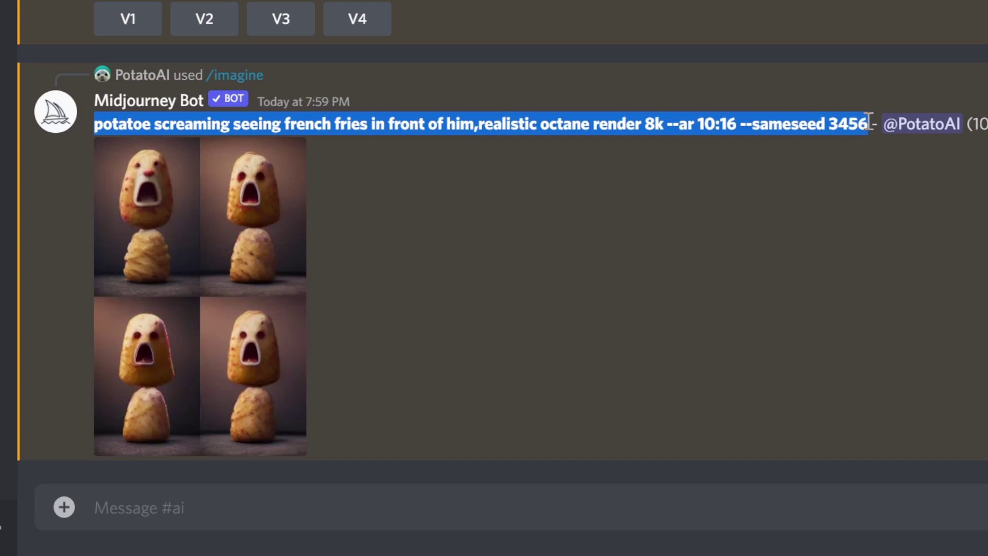
pyautogui.click(392, 502)
pyautogui.write('/')
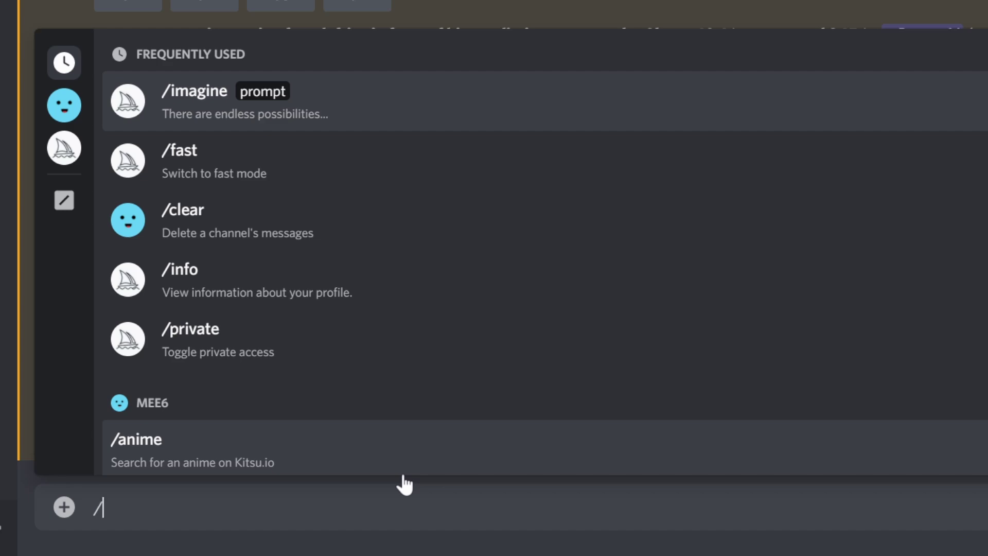
pyautogui.write('imagine')
pyautogui.press('Return')
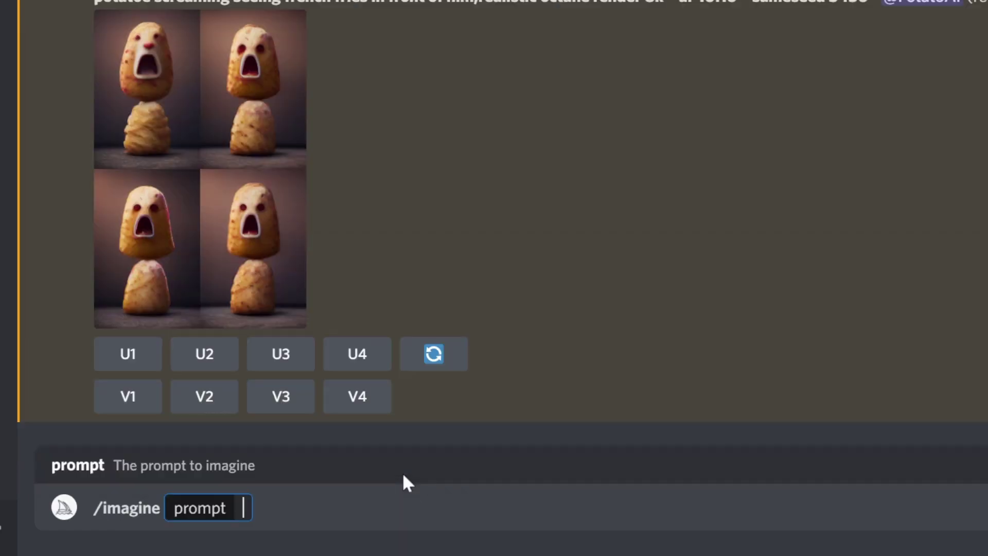
pyautogui.hotkey('ctrl', 'v')
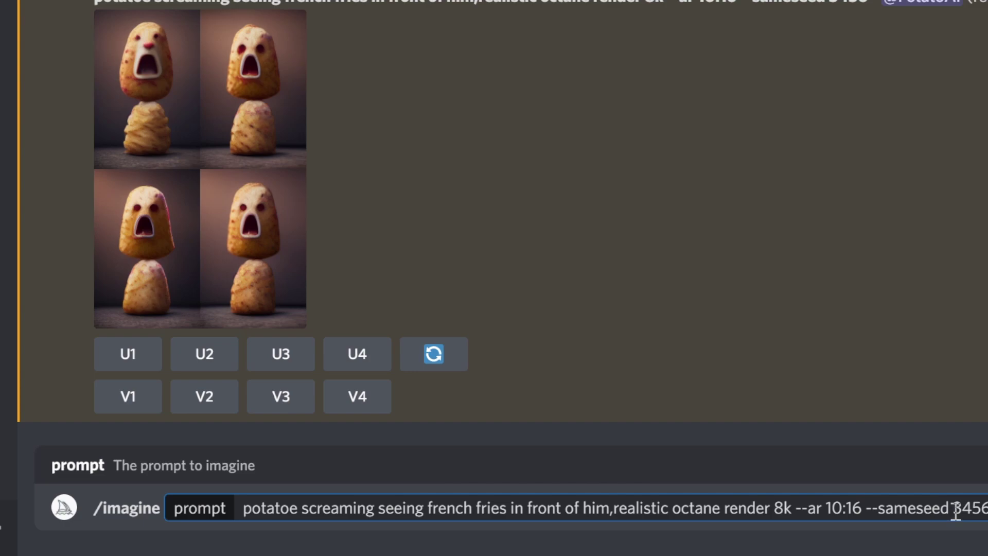
pyautogui.moveTo(984, 508); pyautogui.dragTo(987, 508)
pyautogui.write('5')
pyautogui.press('Return')
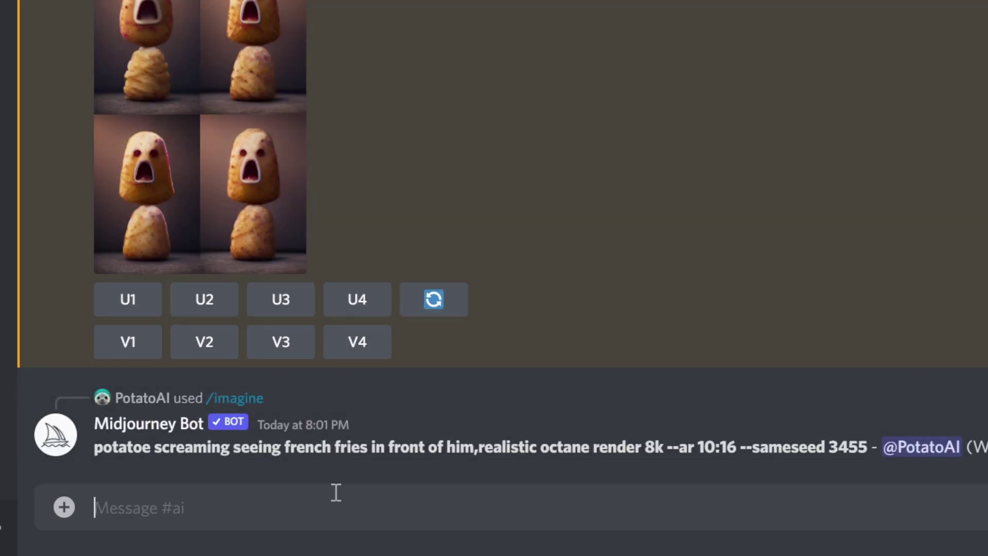
# Resubmit the same prompt via /imagine with the seed changed to 56754
pyautogui.write('/imagi')
pyautogui.press('Tab')
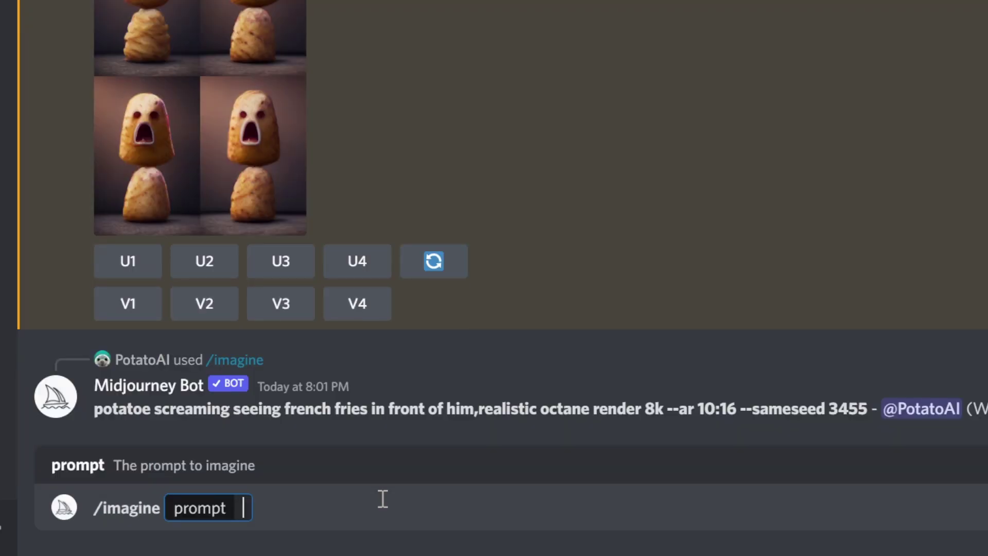
pyautogui.hotkey('ctrl', 'v')
pyautogui.doubleClick(958, 507)
pyautogui.write('5678')
pyautogui.press('Return')
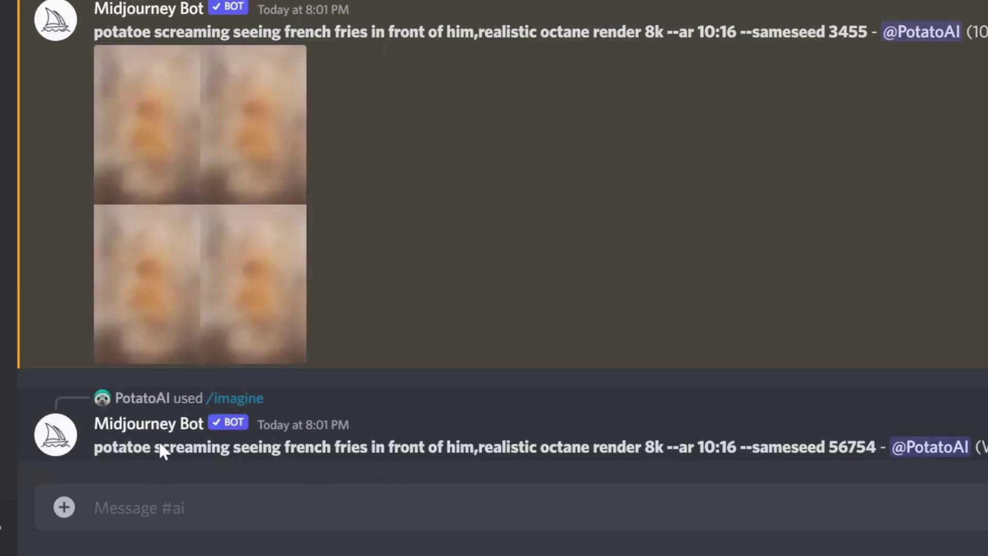
pyautogui.scroll(7, 286, 99)
pyautogui.scroll(1, 216, 24)
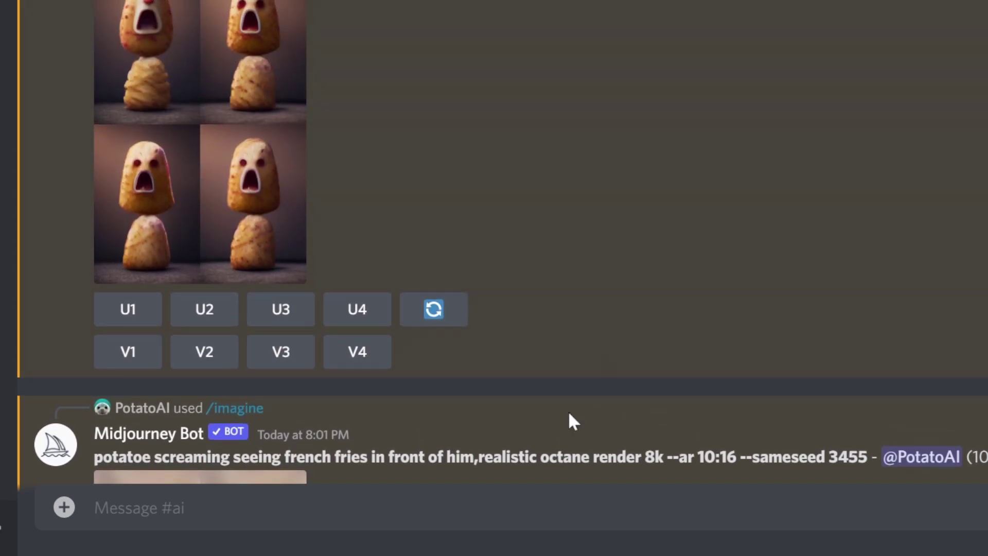
# Run /imagine again with the pasted prompt unchanged at --sameseed 3456
pyautogui.click(472, 507)
pyautogui.write('/ima')
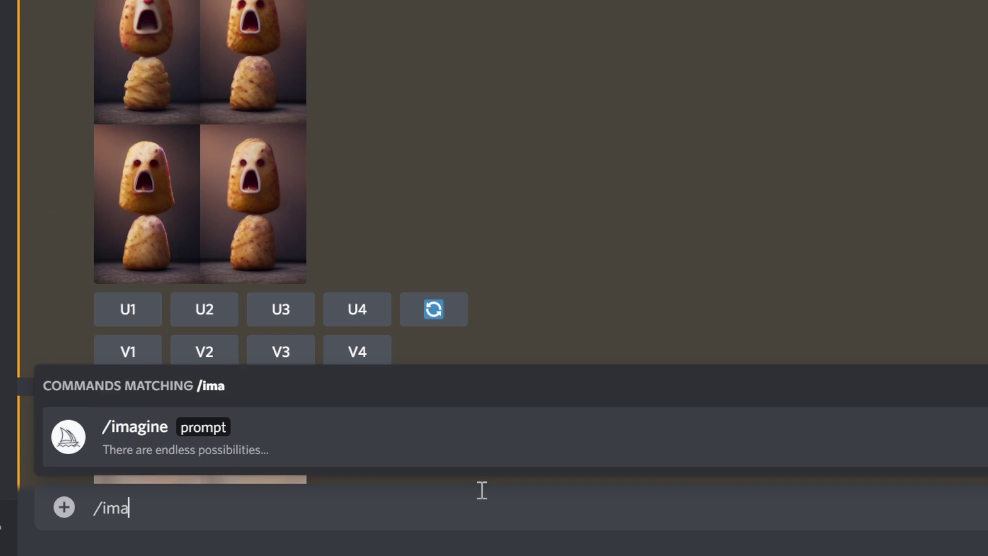
pyautogui.press('Tab')
pyautogui.hotkey('ctrl', 'v')
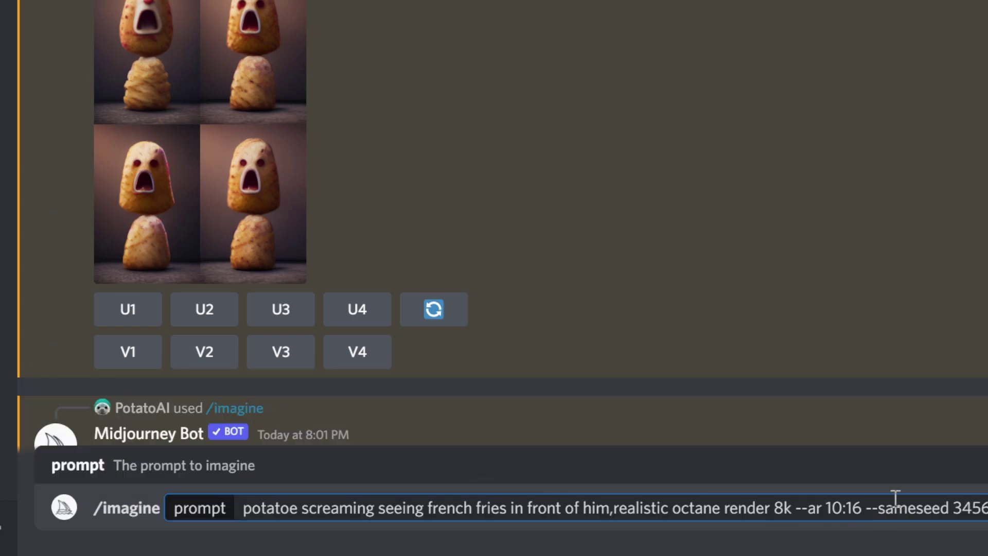
pyautogui.press('Return')
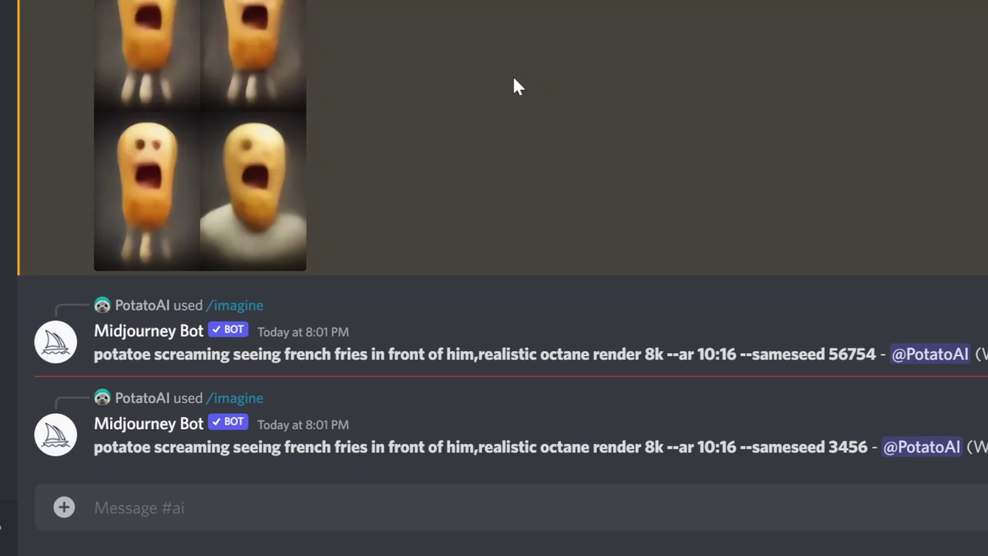
pyautogui.scroll(2, 512, 75)
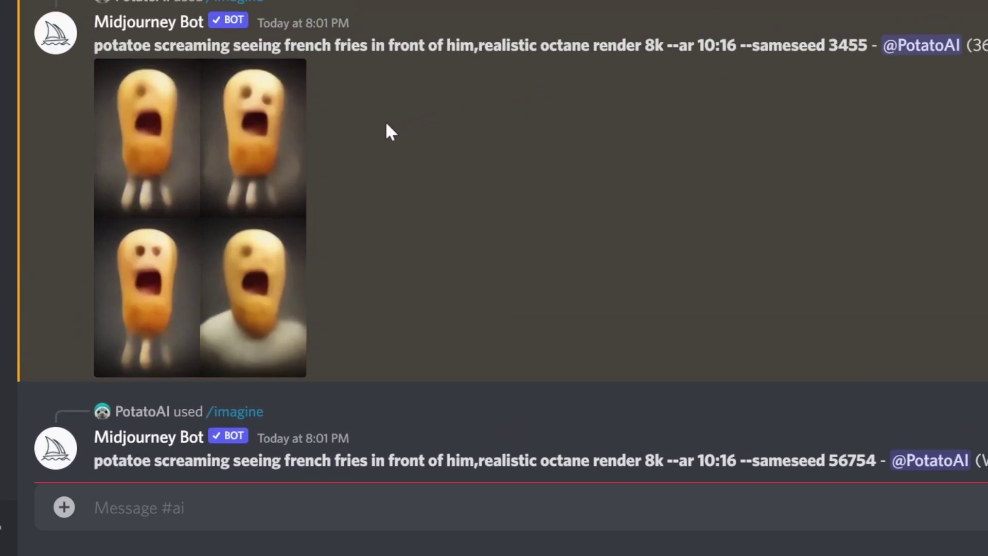
# Enlarge and close the --sameseed 3456 grid, then the --sameseed 3455 grid
pyautogui.scroll(5, 283, 135)
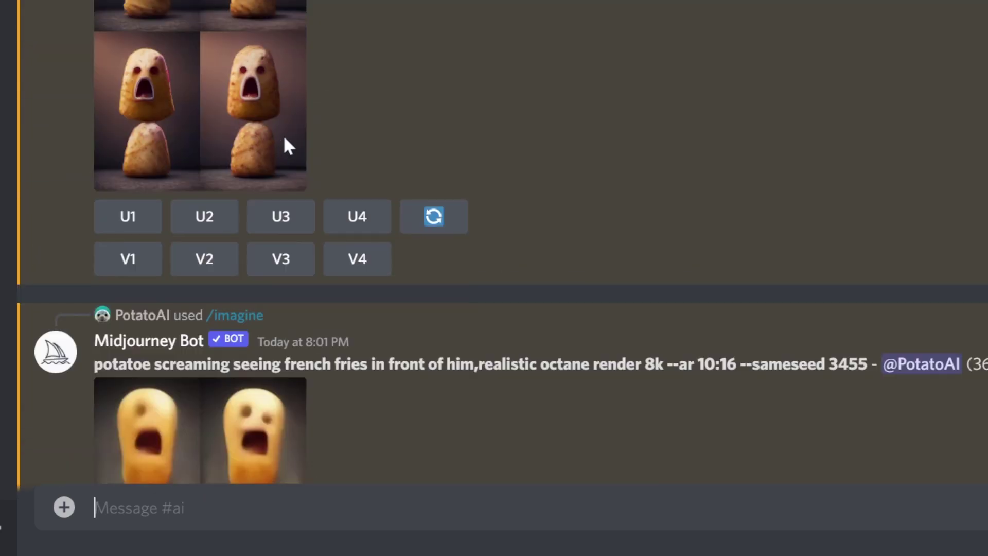
pyautogui.scroll(-5, 318, 115)
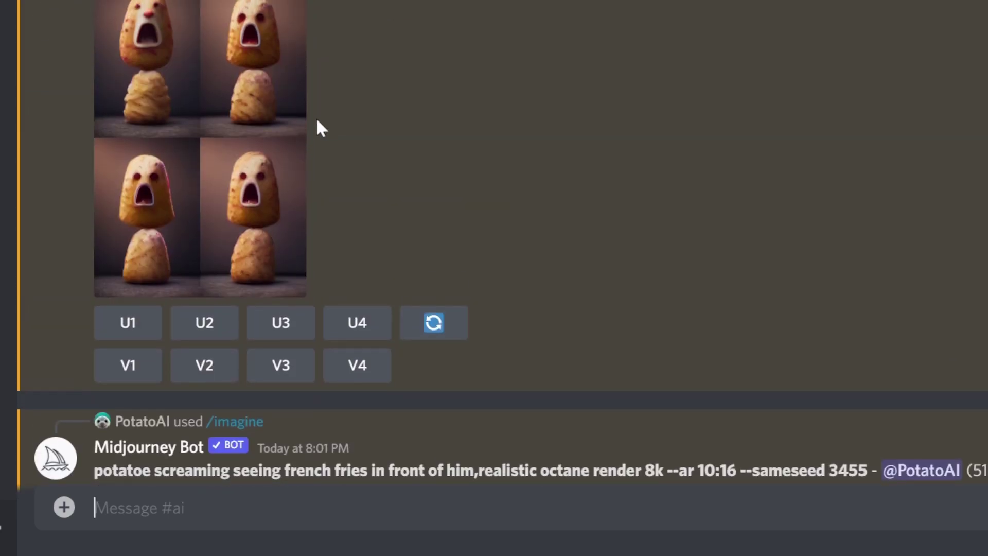
pyautogui.click(187, 99)
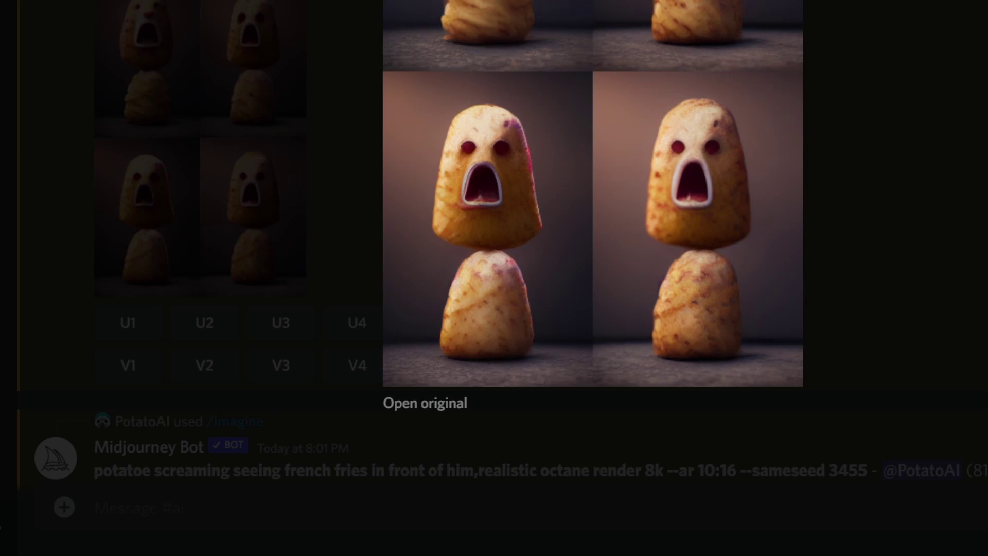
pyautogui.click(828, 162)
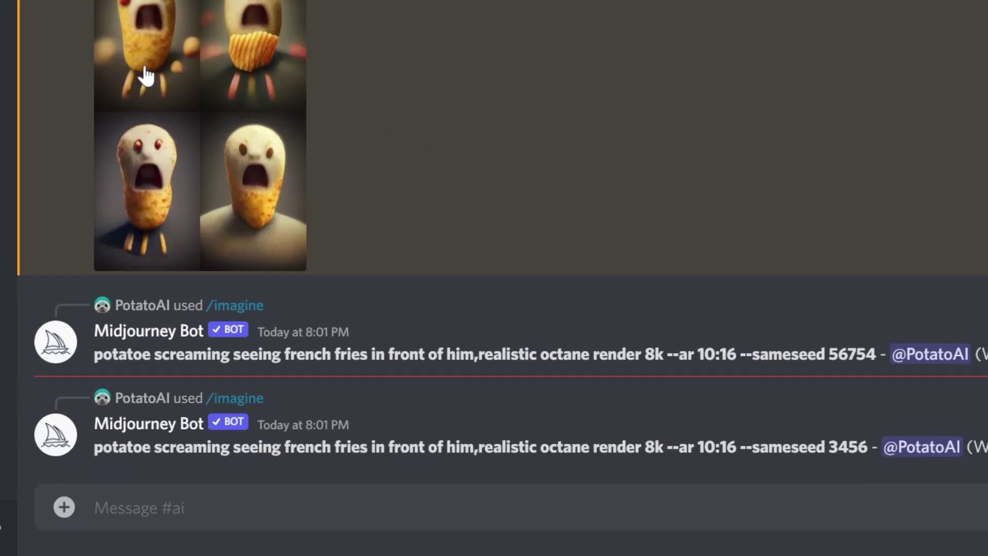
pyautogui.click(154, 82)
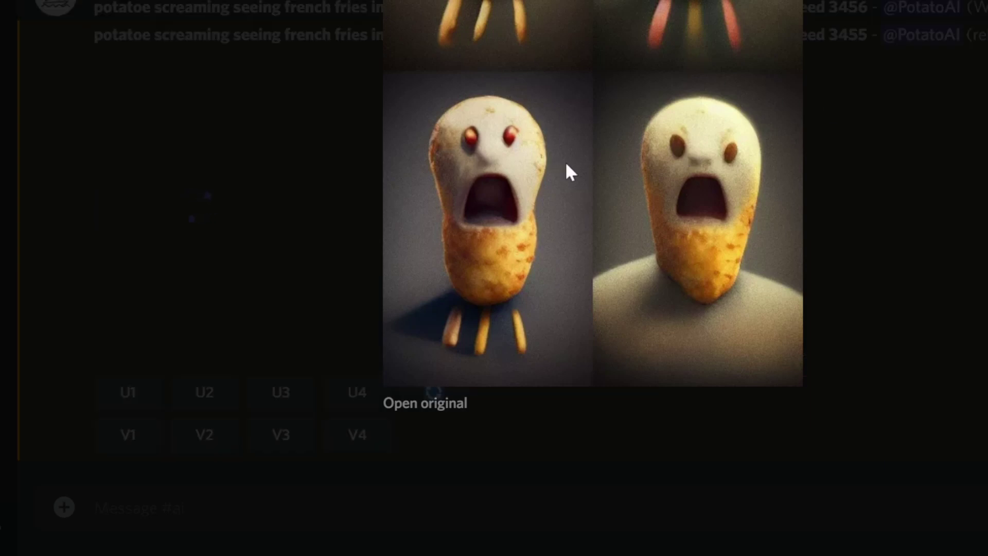
pyautogui.click(921, 84)
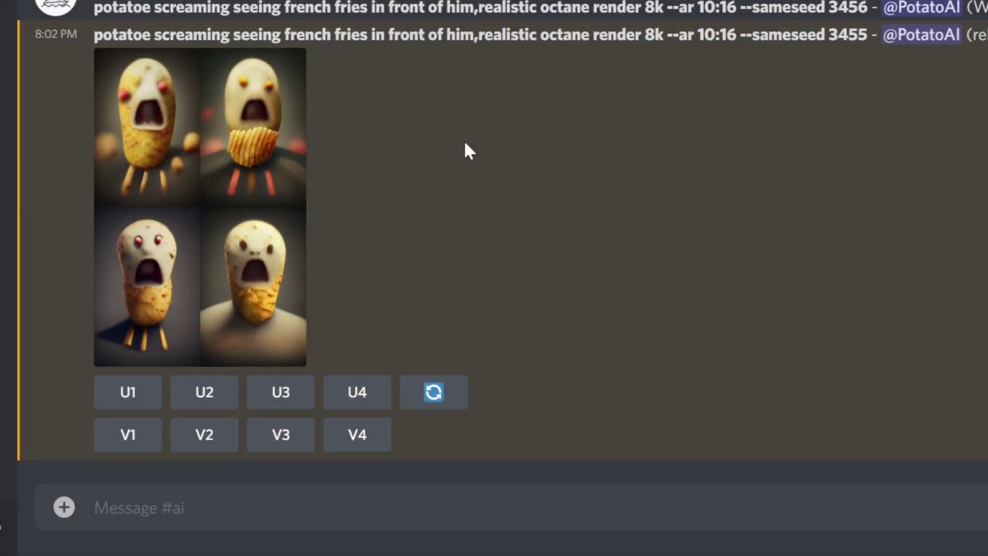
pyautogui.scroll(2, 327, 179)
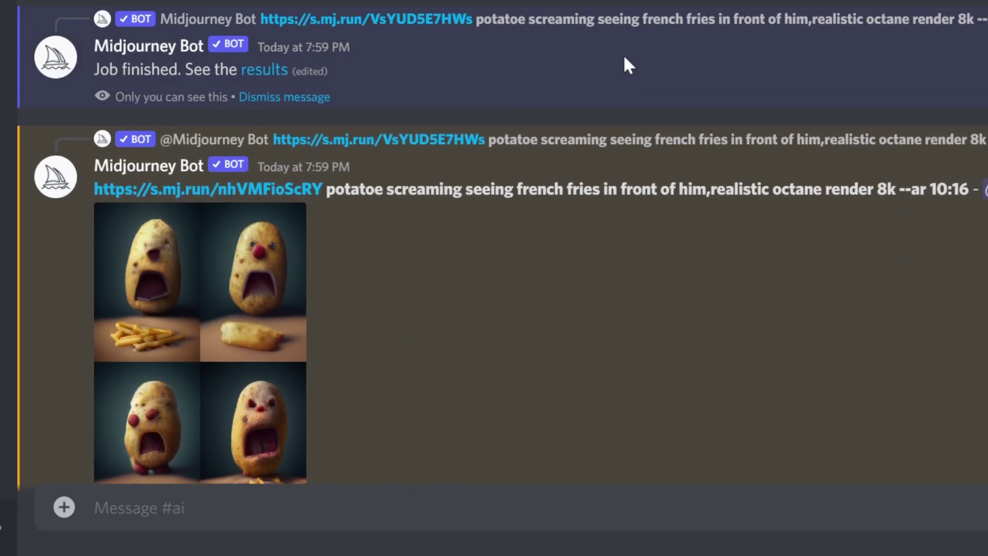
pyautogui.scroll(2, 623, 57)
pyautogui.scroll(-4, 587, 114)
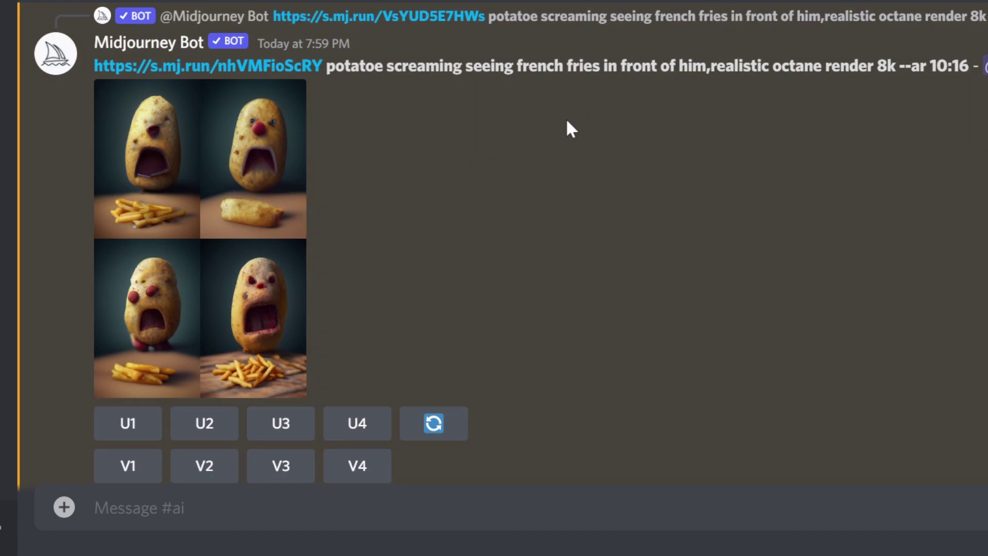
pyautogui.scroll(-10, 595, 113)
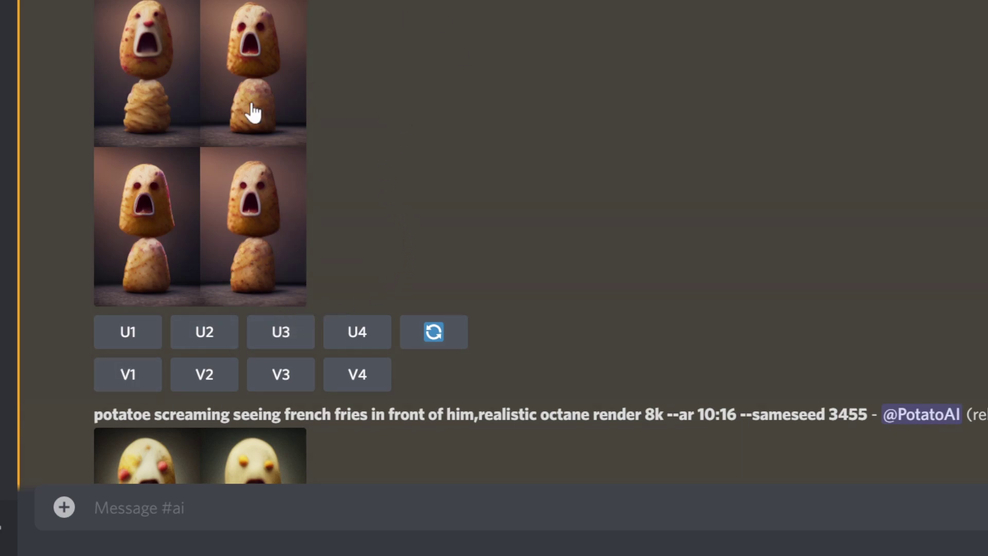
# Enlarge the new --sameseed 3456 grid and the earlier stacked-potato grid for comparison
pyautogui.scroll(-8, 458, 139)
pyautogui.scroll(-12, 460, 137)
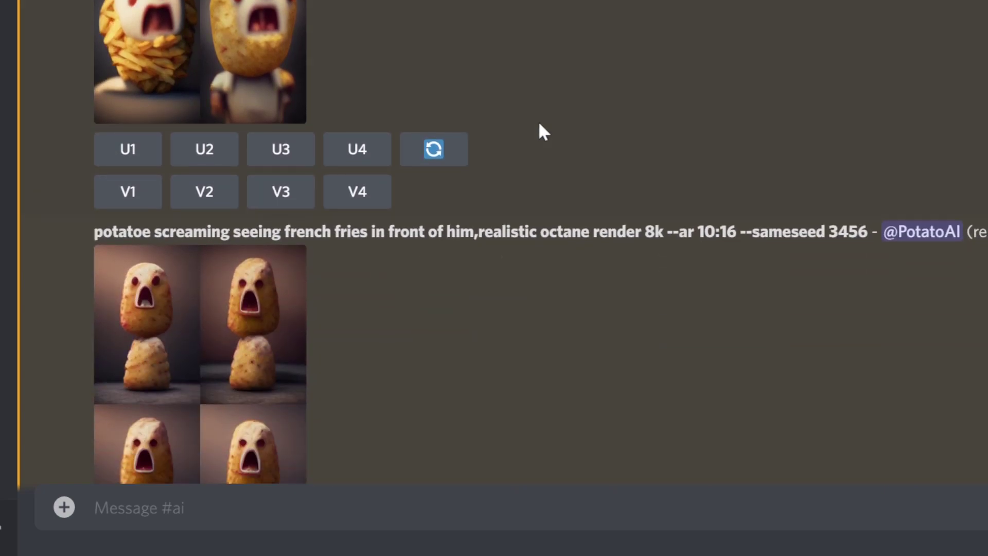
pyautogui.scroll(2, 514, 134)
pyautogui.click(161, 43)
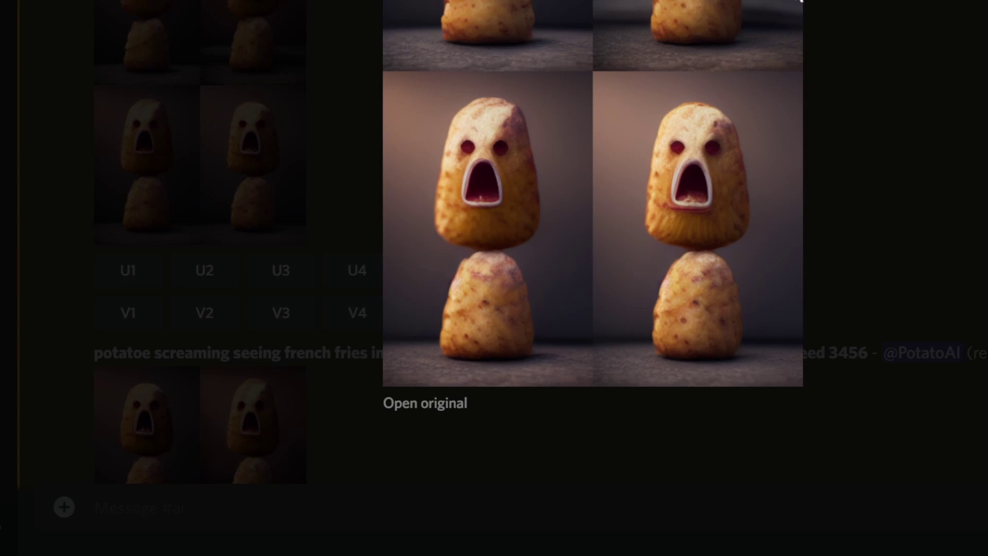
pyautogui.click(902, 76)
pyautogui.click(229, 56)
pyautogui.click(969, 71)
pyautogui.scroll(10, 371, 28)
pyautogui.click(225, 15)
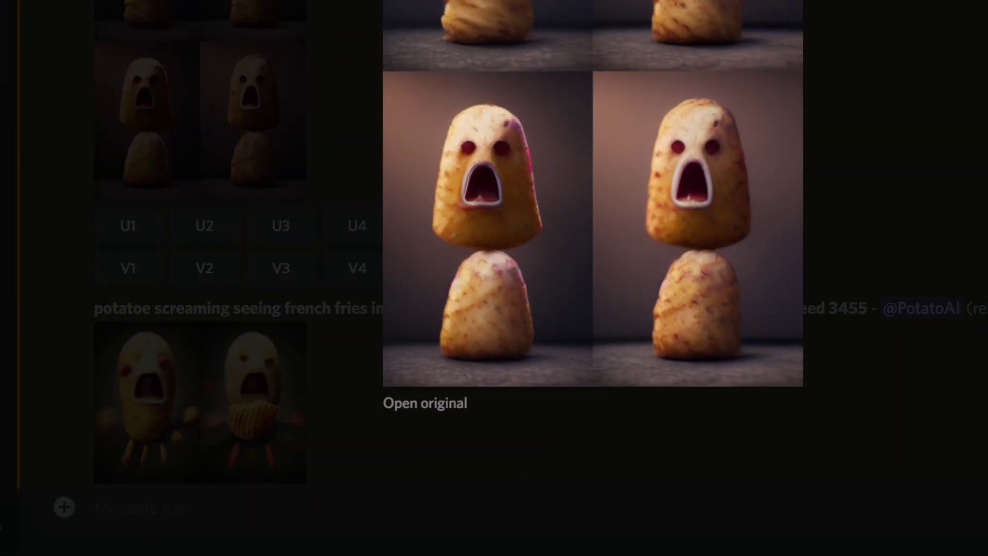
pyautogui.click(980, 41)
# Flip between the latest 3456 grid and the fries variant enlarged, then close the preview
pyautogui.scroll(-15, 493, 174)
pyautogui.scroll(-8, 438, 130)
pyautogui.click(163, 155)
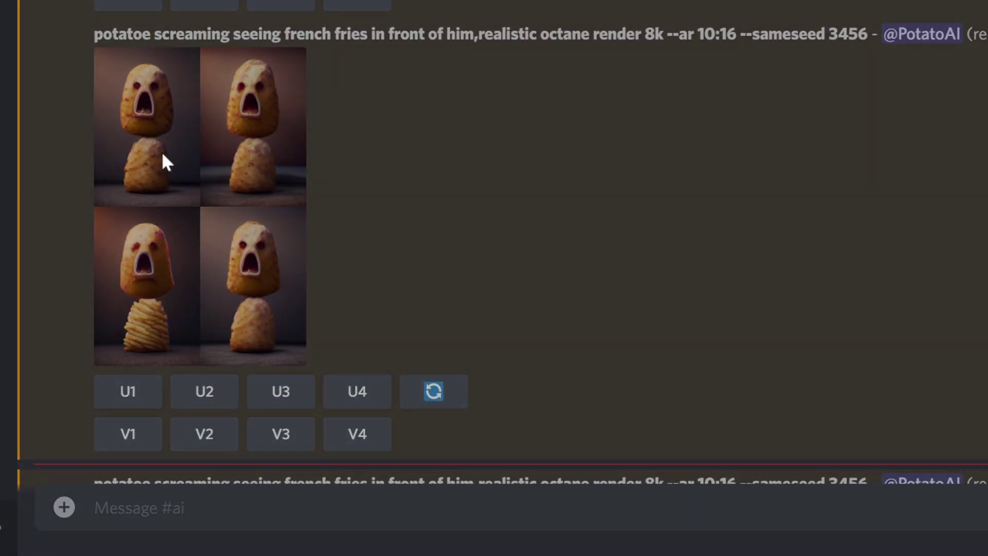
pyautogui.click(960, 173)
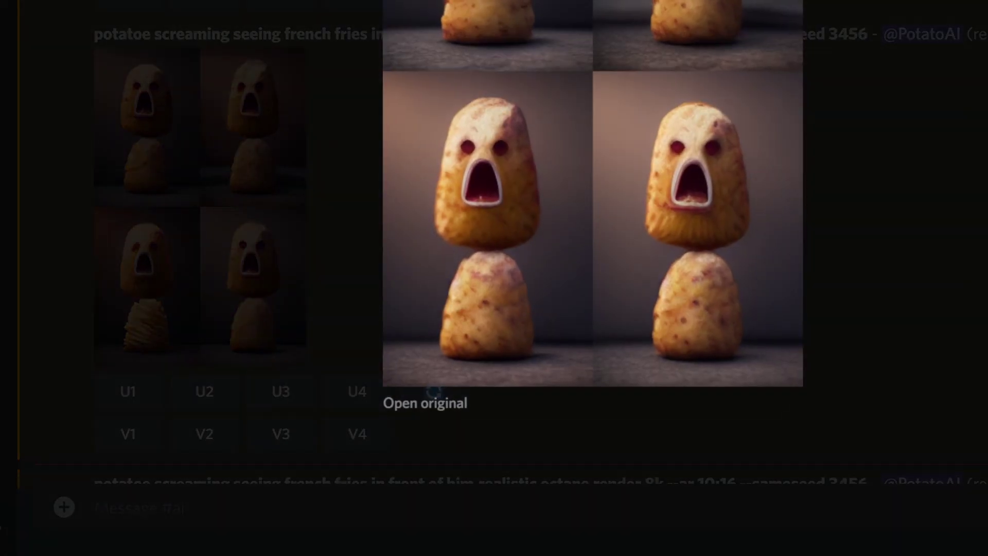
pyautogui.click(337, 151)
pyautogui.click(188, 149)
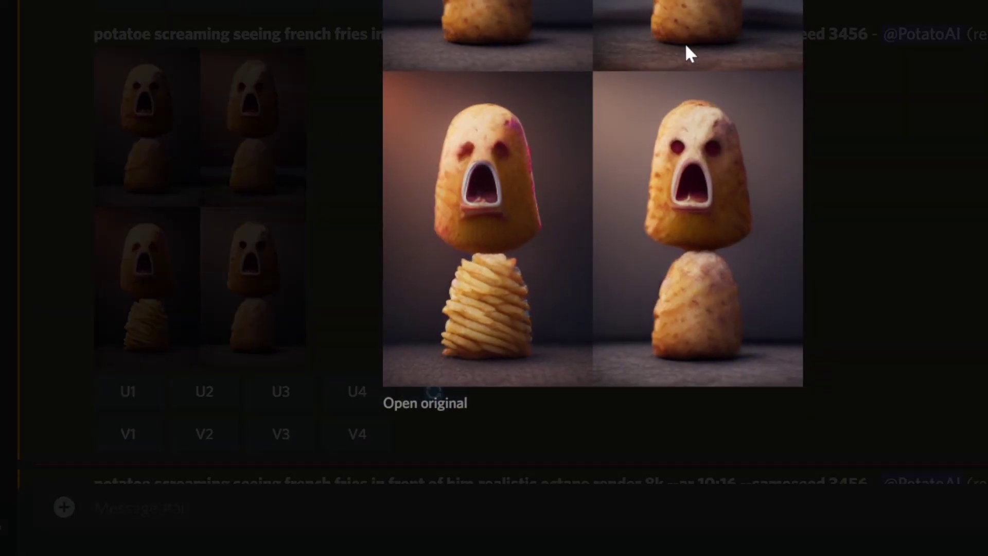
pyautogui.press('Escape')
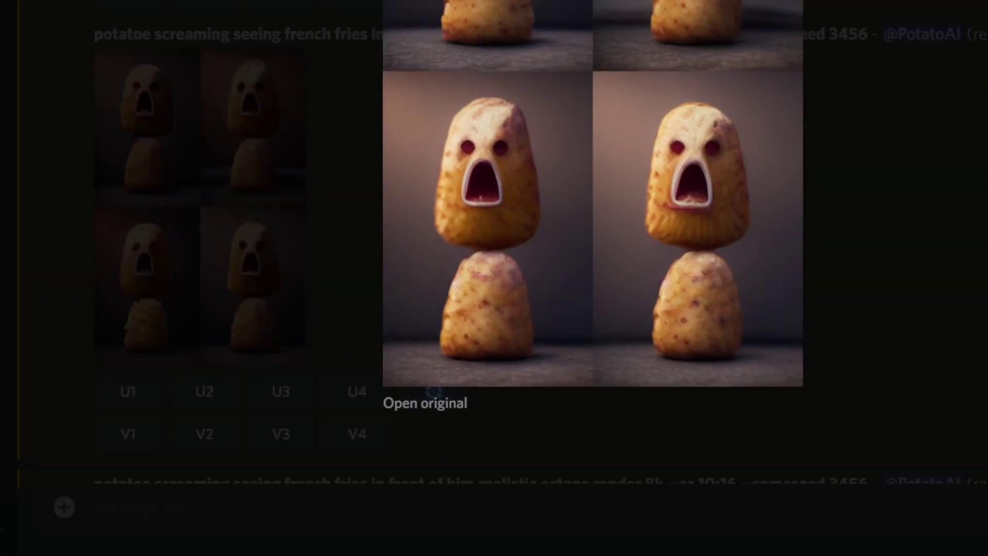
pyautogui.press('Escape')
pyautogui.click(135, 155)
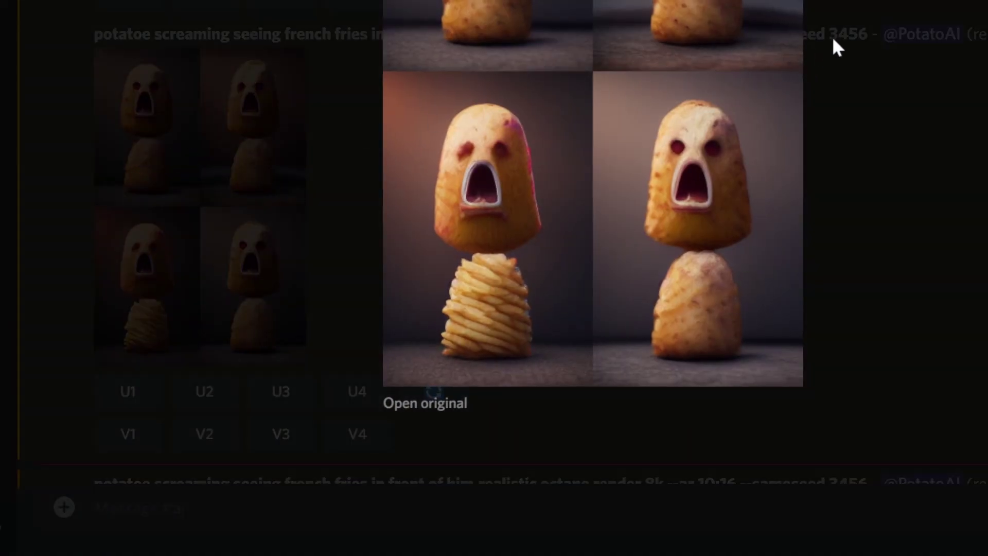
pyautogui.press('Escape')
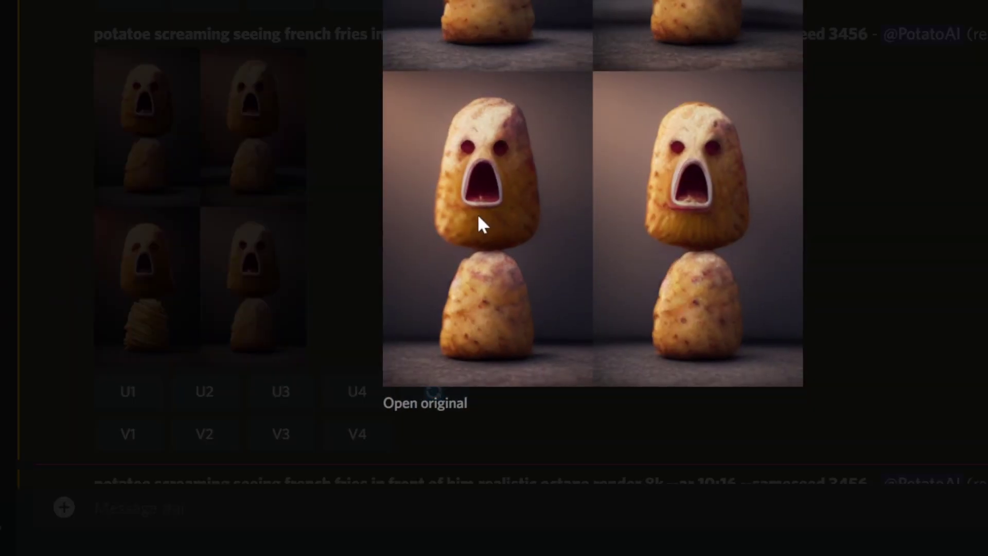
pyautogui.press('Escape')
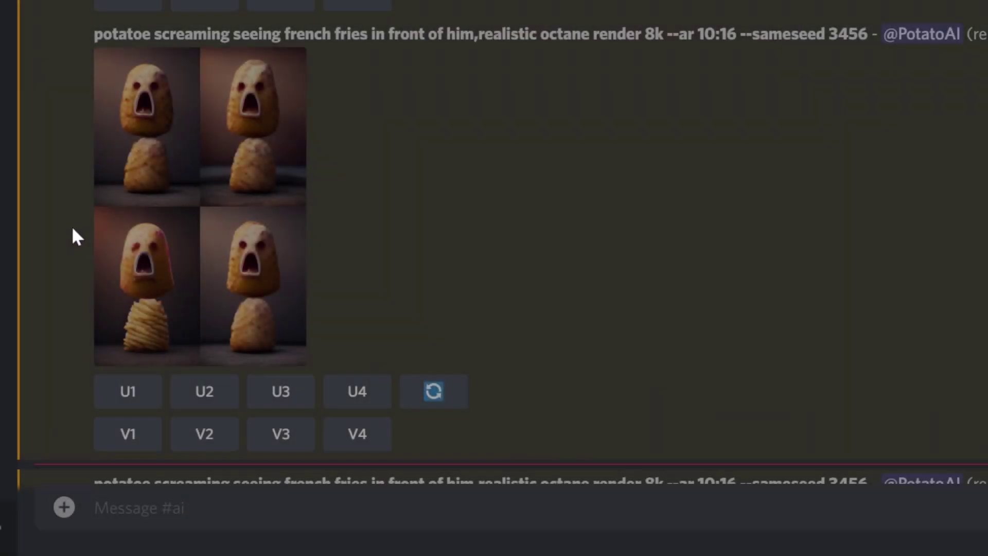
pyautogui.click(129, 157)
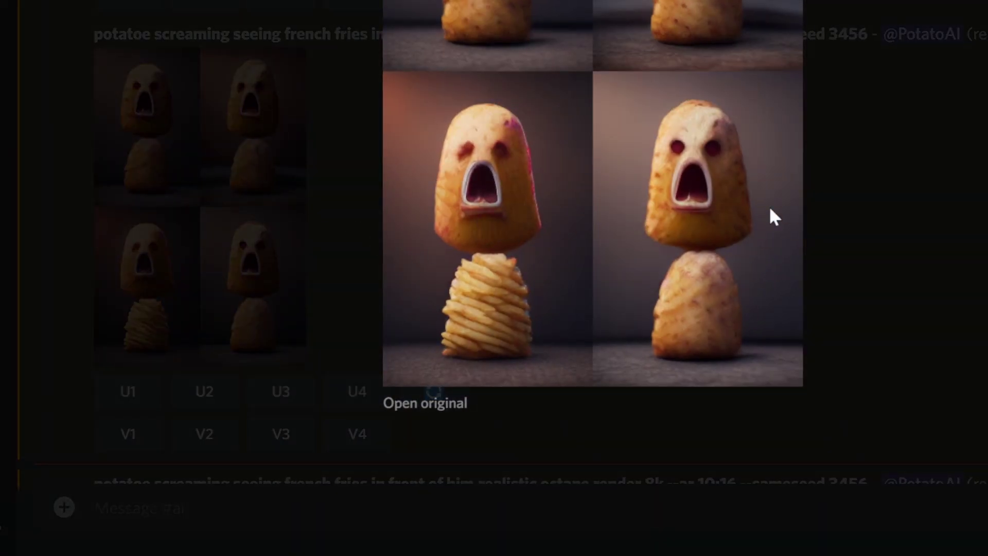
pyautogui.press('Escape')
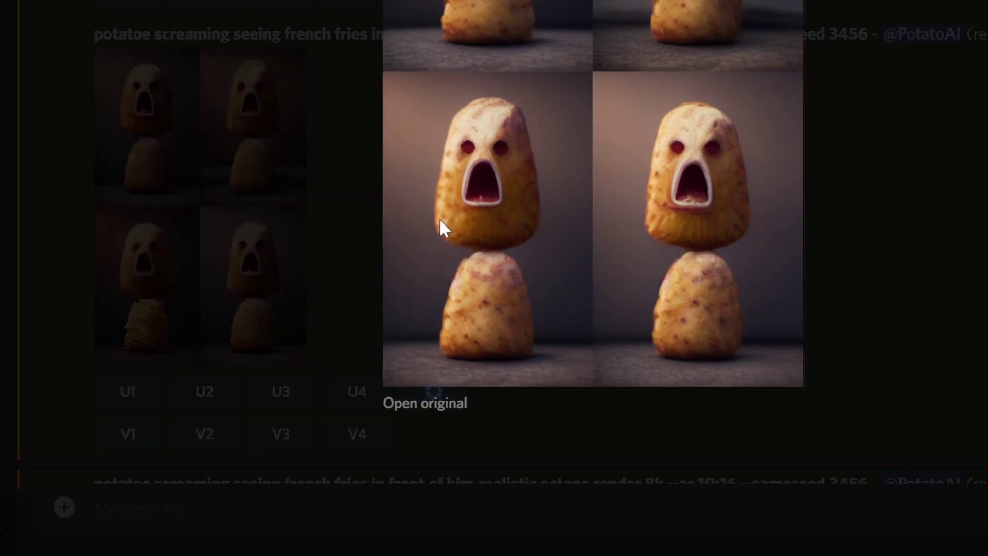
pyautogui.press('Escape')
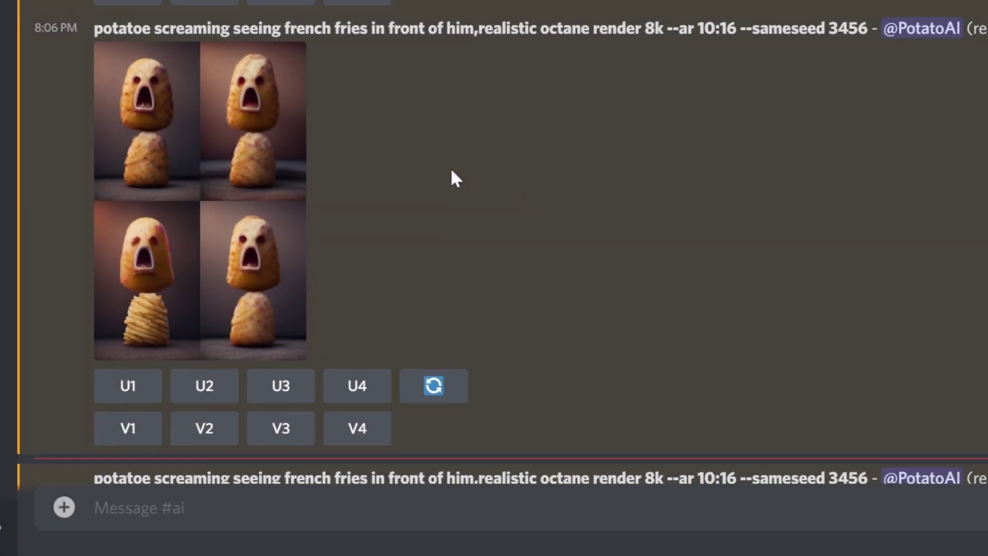
pyautogui.scroll(-5, 450, 168)
# Enlarge and close the potato grid, then scroll down to the newest results
pyautogui.click(164, 190)
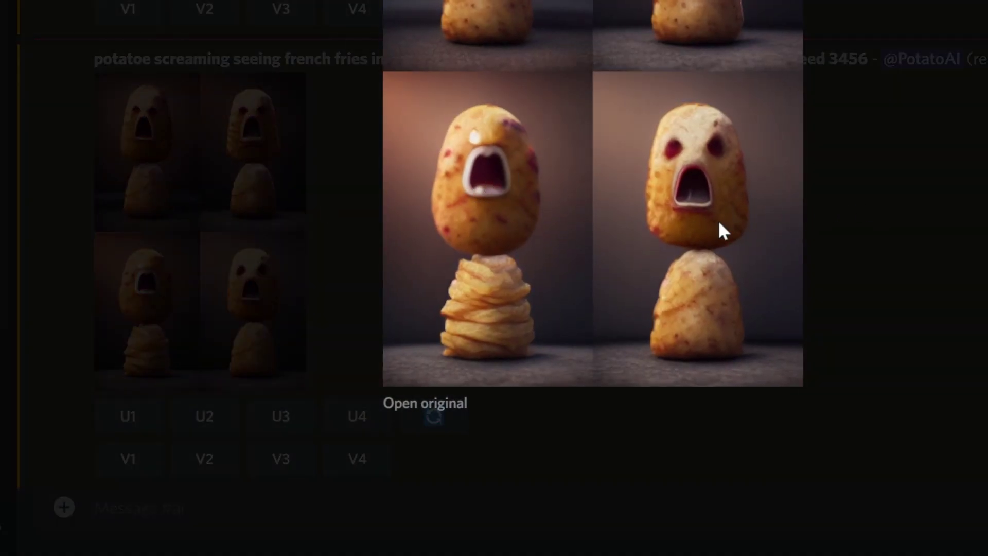
pyautogui.click(875, 214)
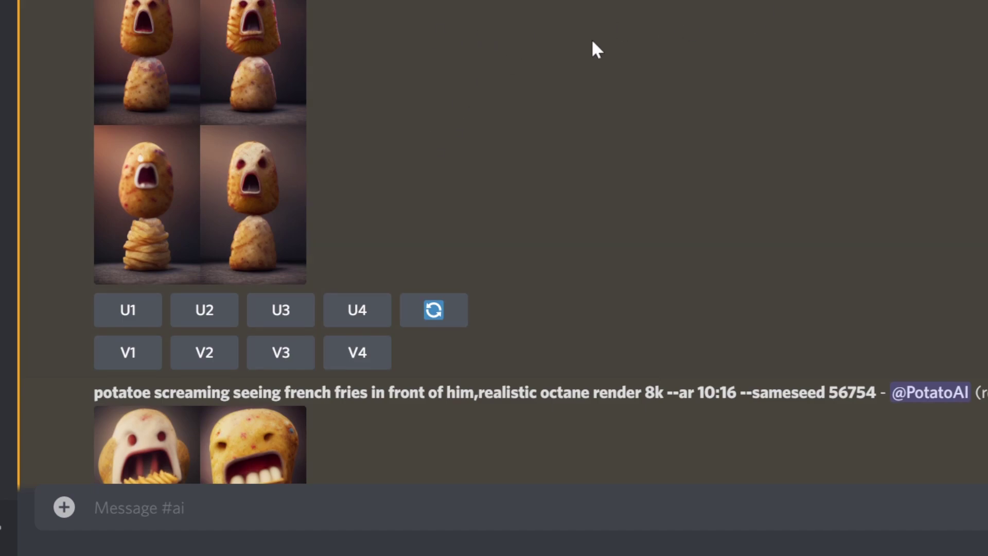
pyautogui.scroll(-7, 586, 57)
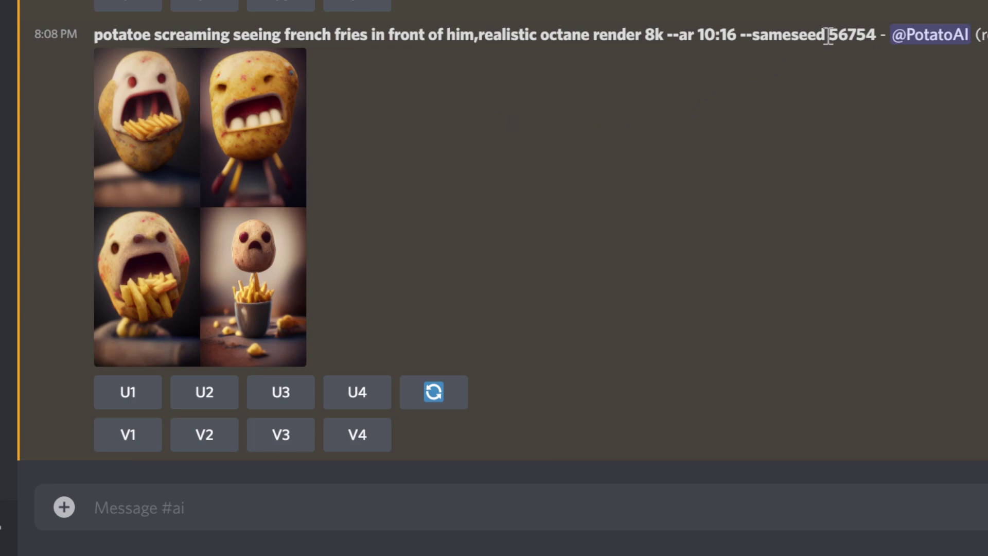
pyautogui.scroll(15, 552, 37)
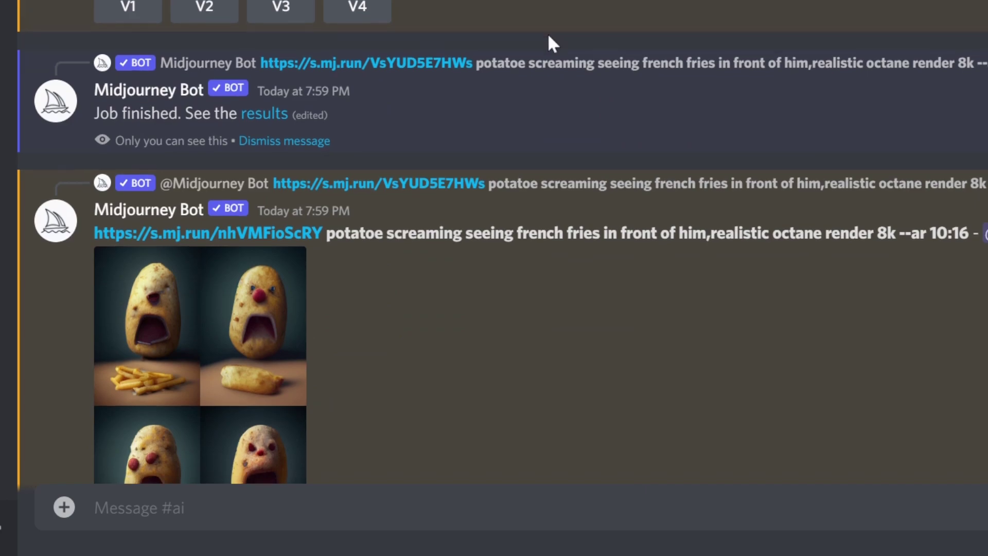
pyautogui.scroll(-10, 549, 33)
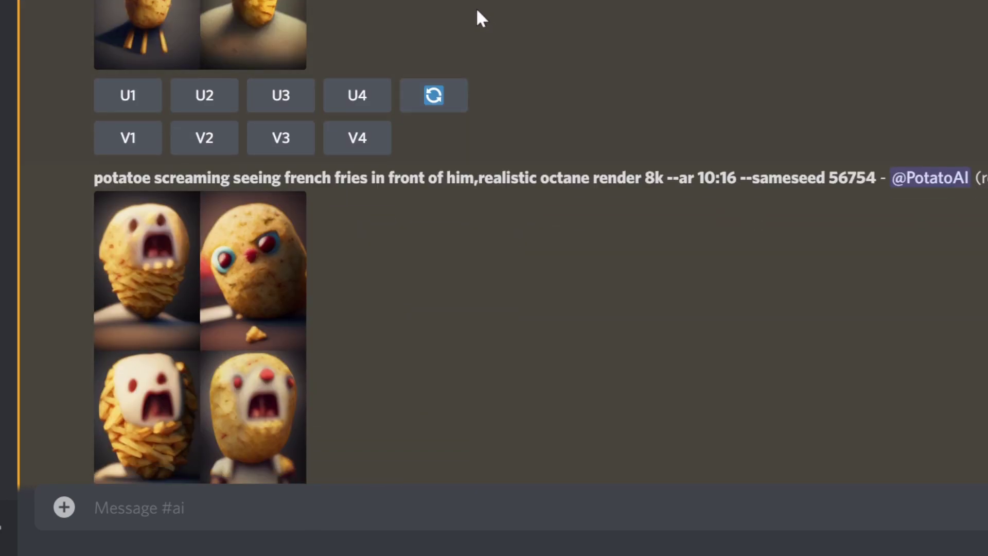
pyautogui.scroll(-5, 477, 8)
# Enlarge the --sameseed 56754 grid twice to inspect its fries images
pyautogui.click(241, 83)
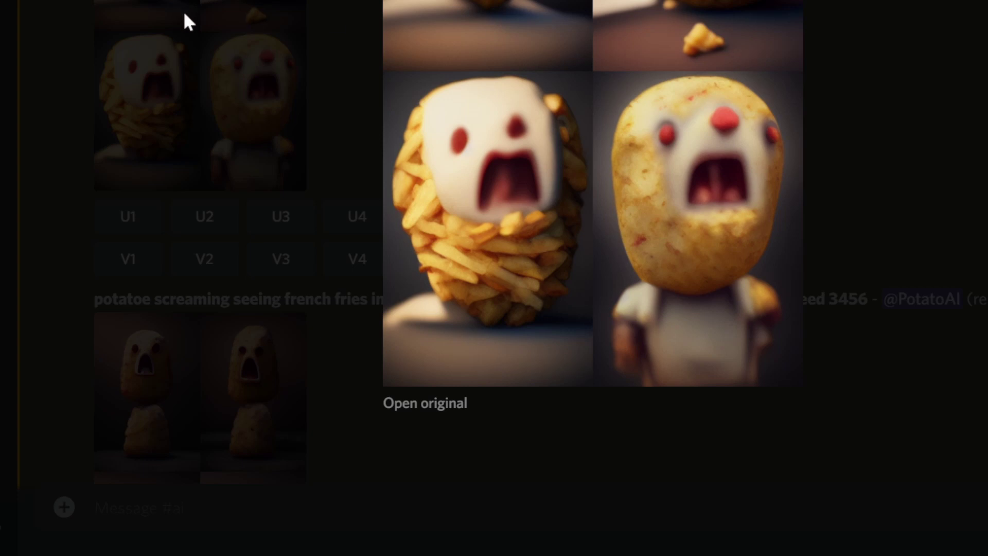
pyautogui.click(930, 64)
pyautogui.scroll(-5, 578, 88)
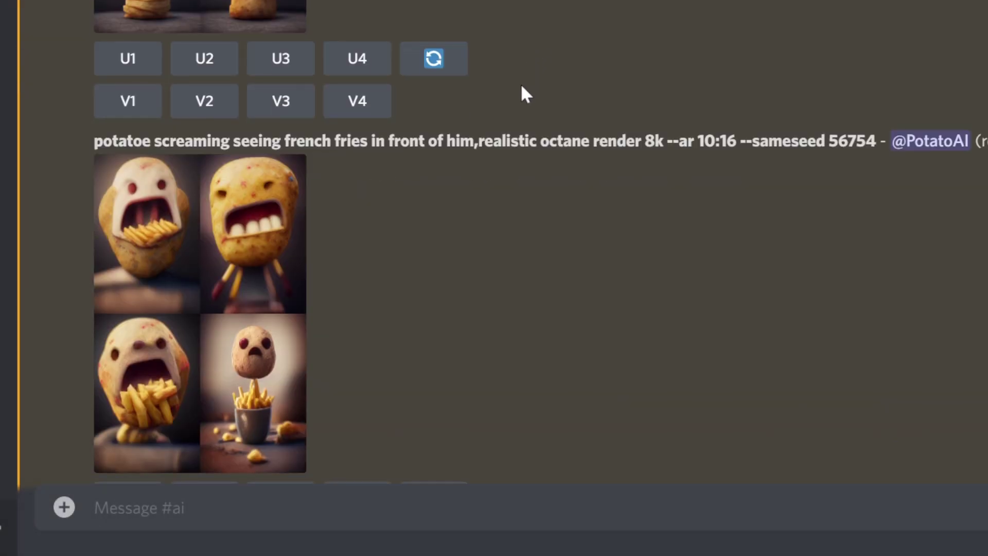
pyautogui.click(137, 160)
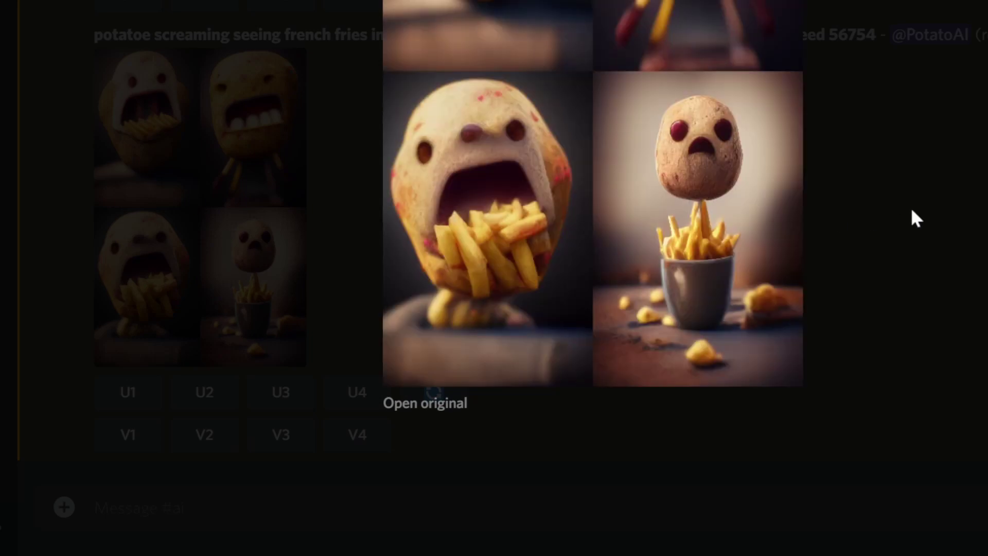
pyautogui.click(947, 153)
# Scroll back up the channel to compare against the earlier grids
pyautogui.scroll(2, 350, 150)
pyautogui.scroll(-10, 425, 131)
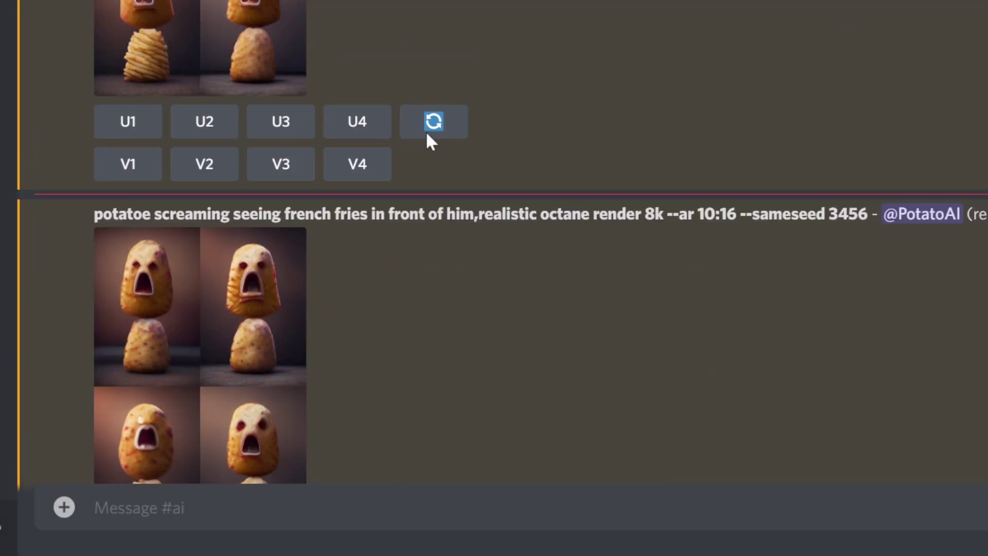
pyautogui.scroll(2, 418, 126)
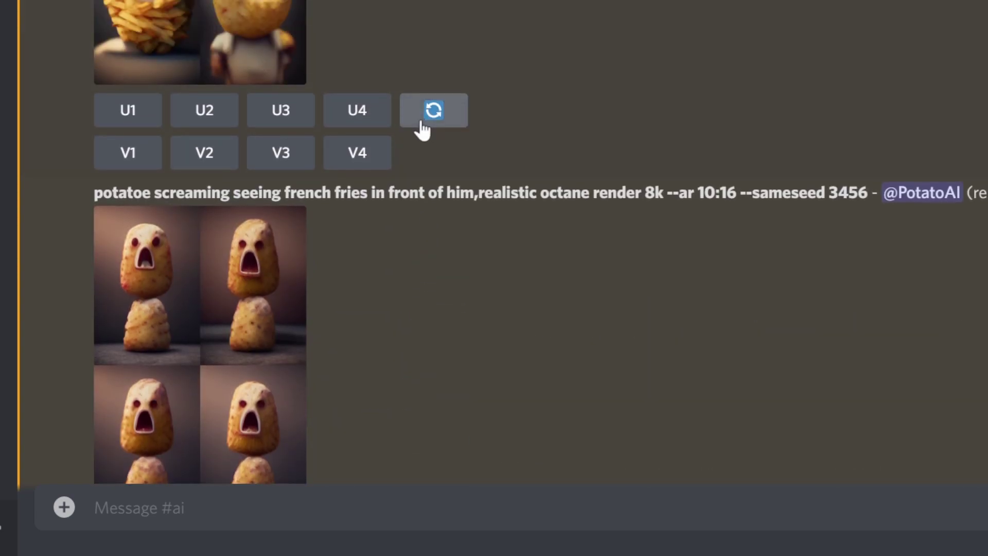
pyautogui.scroll(4, 309, 77)
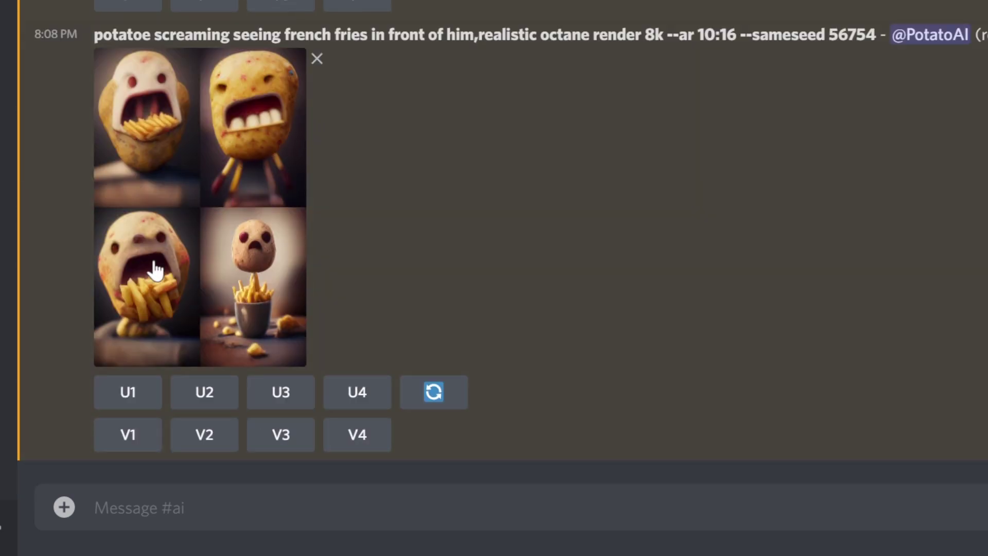
pyautogui.scroll(8, 375, 220)
pyautogui.scroll(-15, 375, 195)
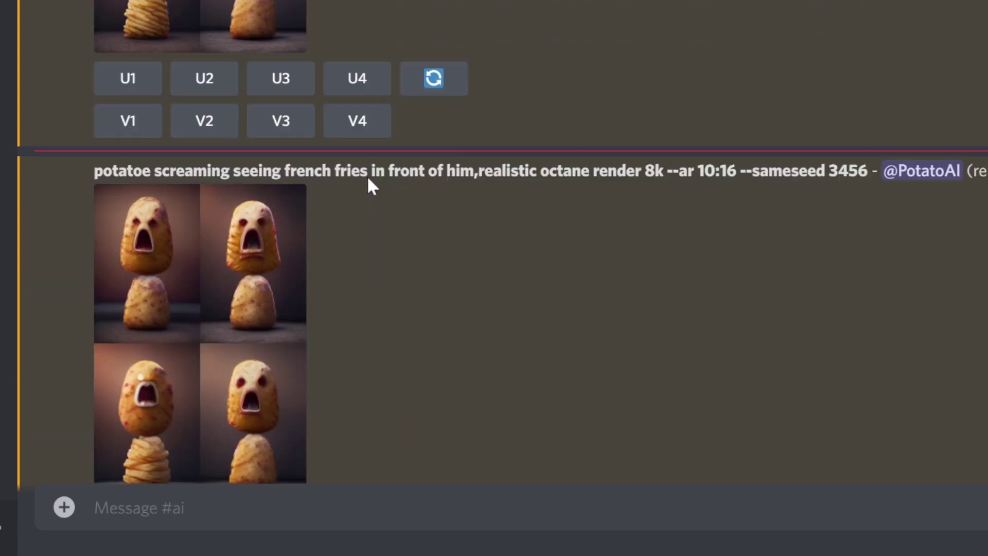
pyautogui.scroll(4, 388, 176)
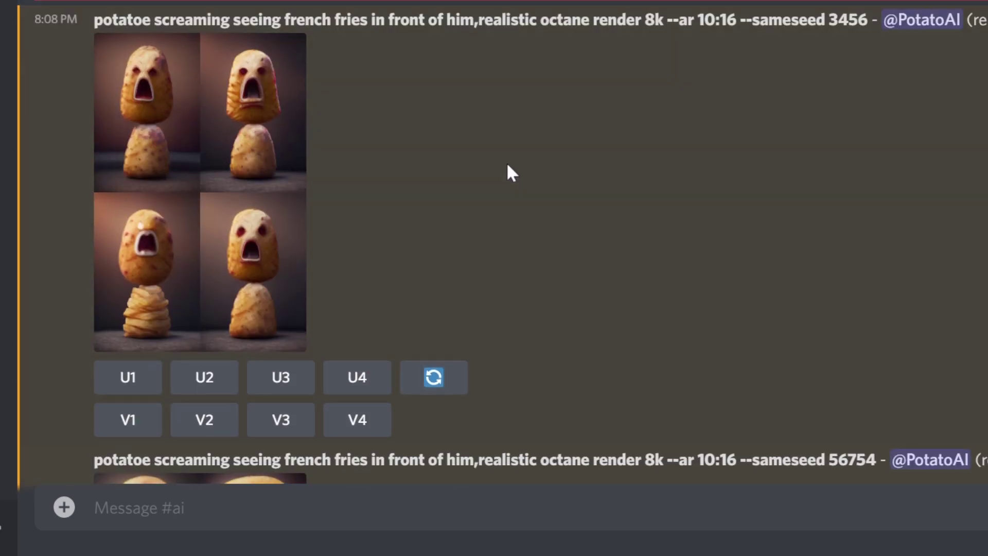
pyautogui.scroll(3, 552, 160)
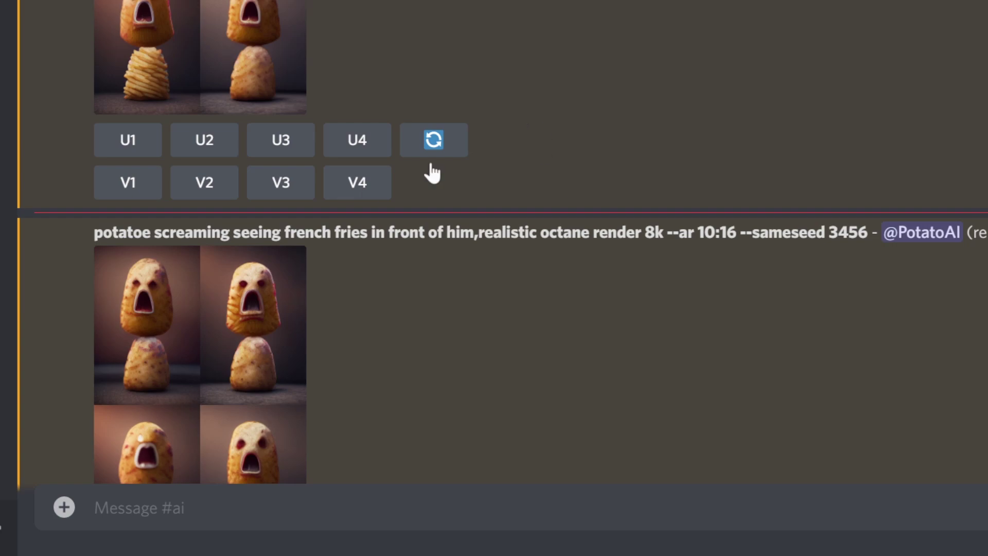
pyautogui.scroll(-10, 363, 154)
pyautogui.scroll(10, 418, 120)
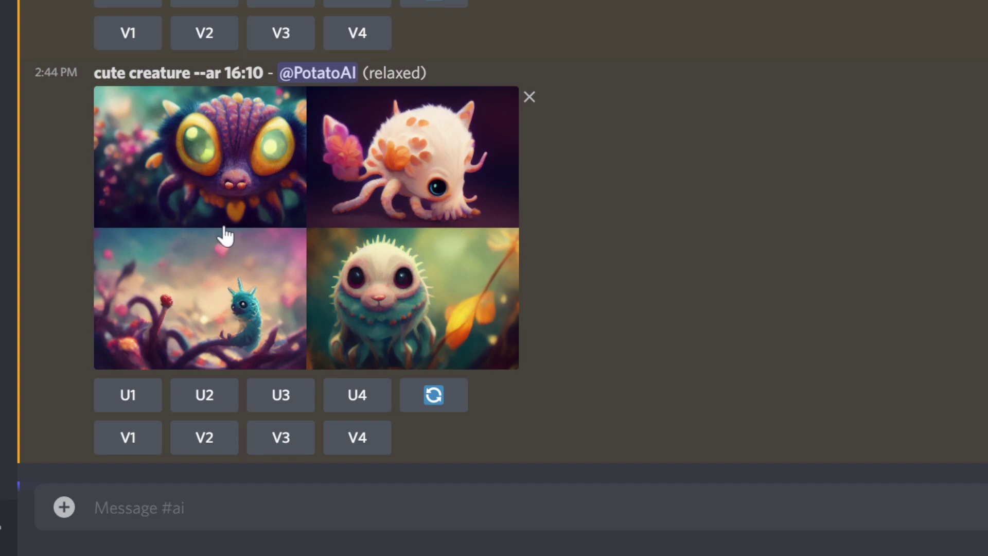
pyautogui.scroll(4, 335, 192)
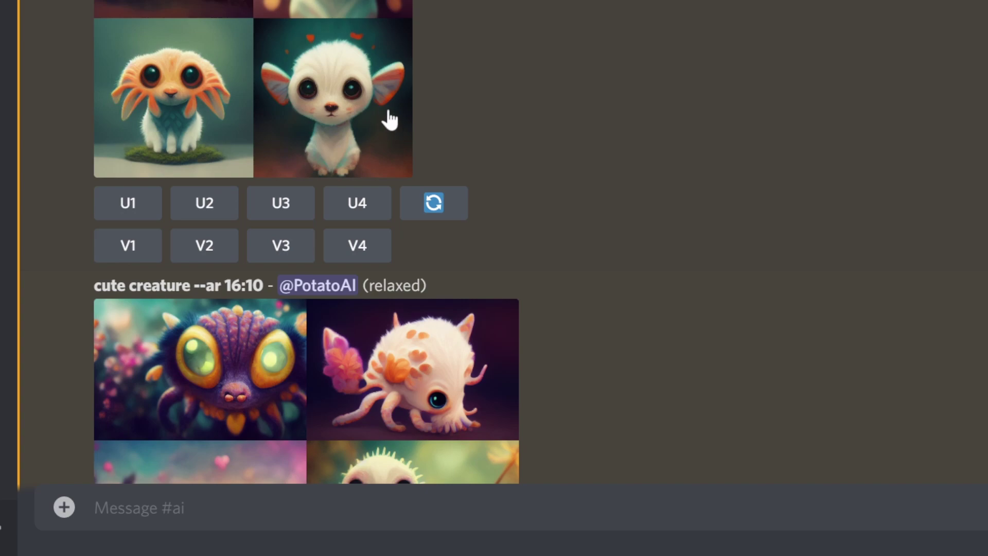
pyautogui.scroll(-2, 587, 126)
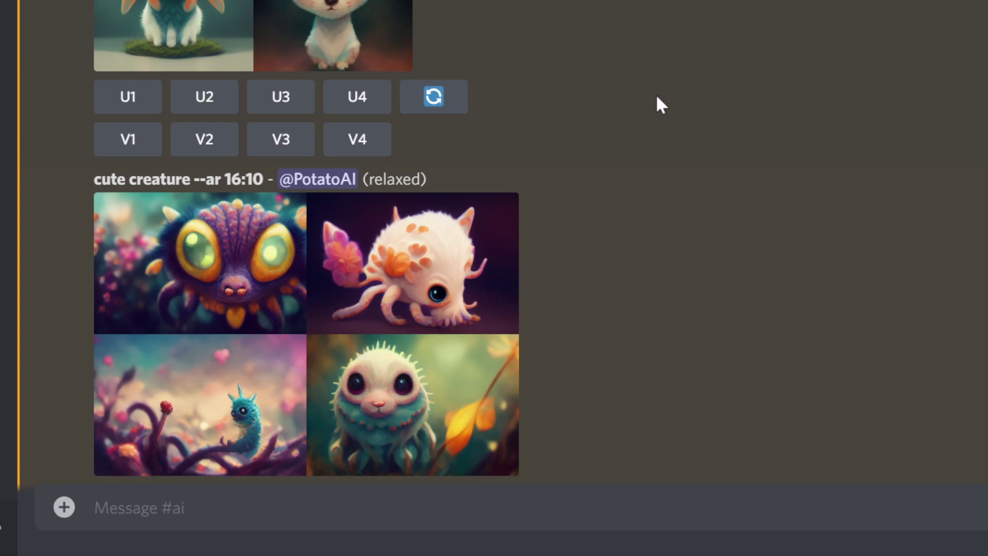
pyautogui.scroll(-4, 582, 100)
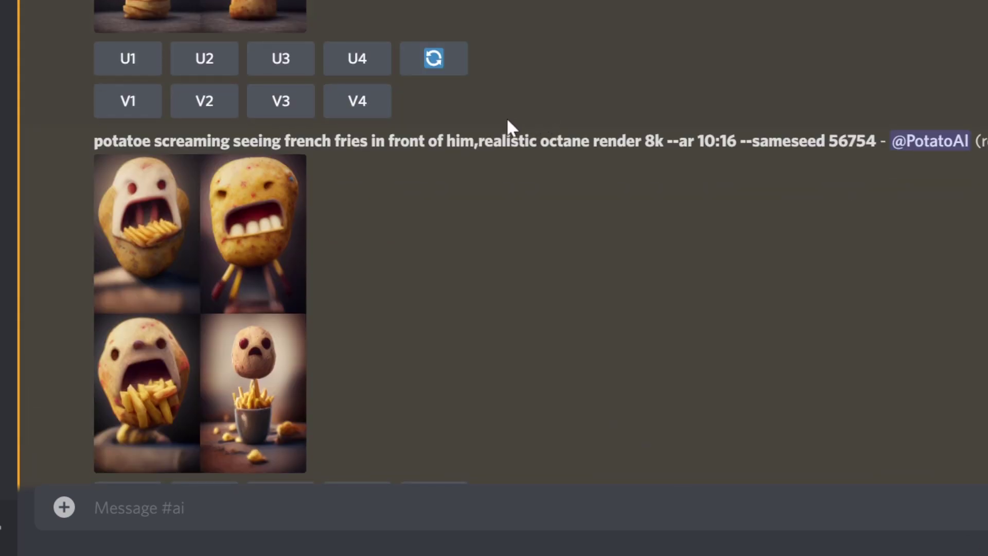
pyautogui.scroll(15, 404, 98)
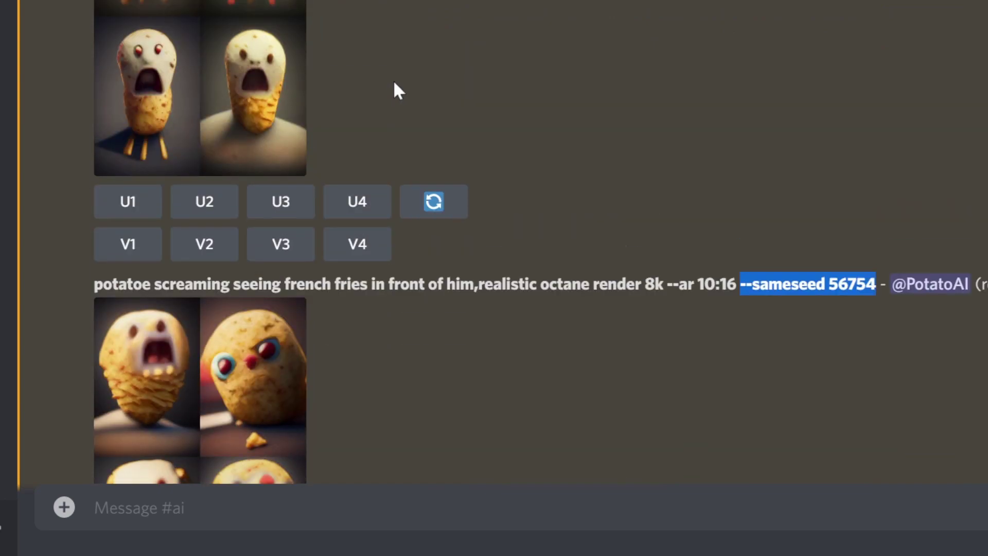
pyautogui.scroll(5, 396, 90)
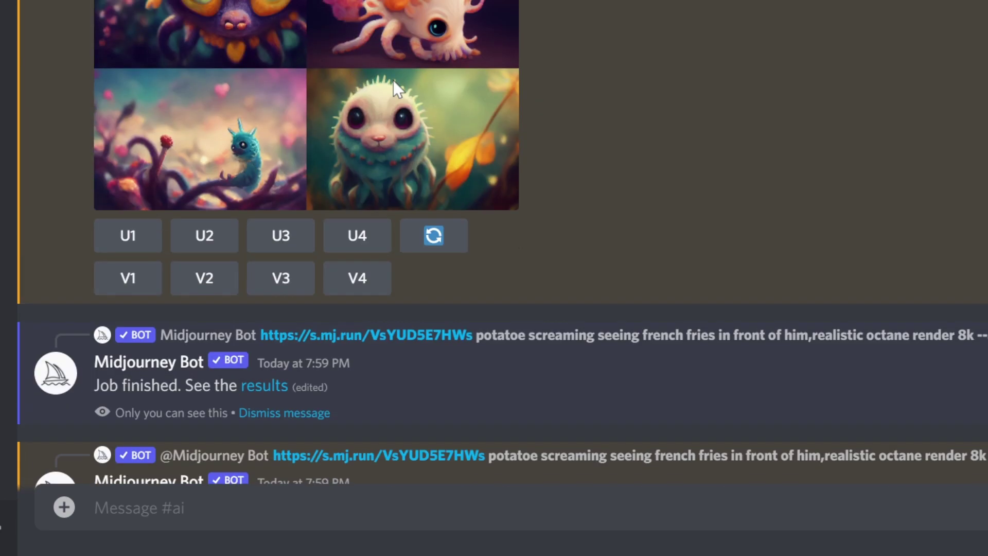
pyautogui.scroll(1, 412, 118)
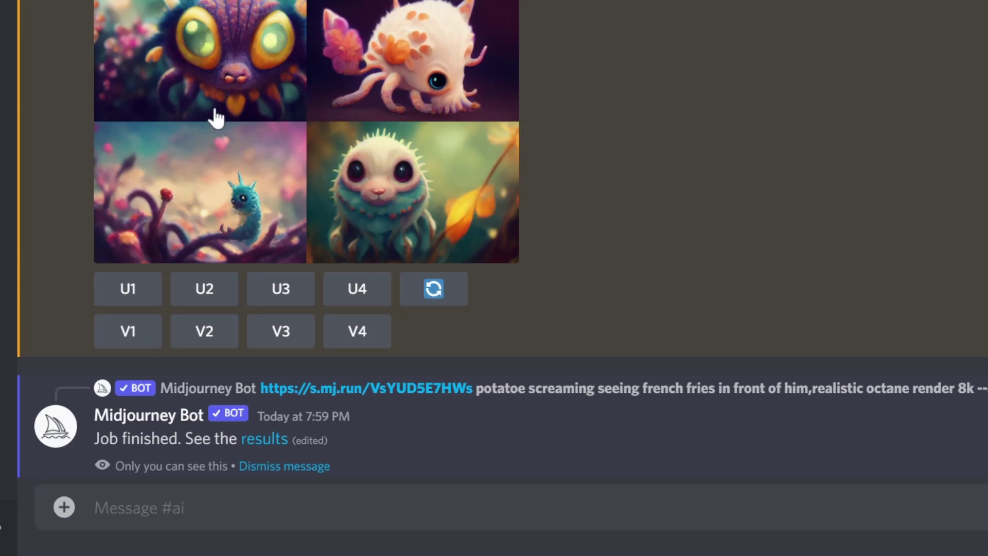